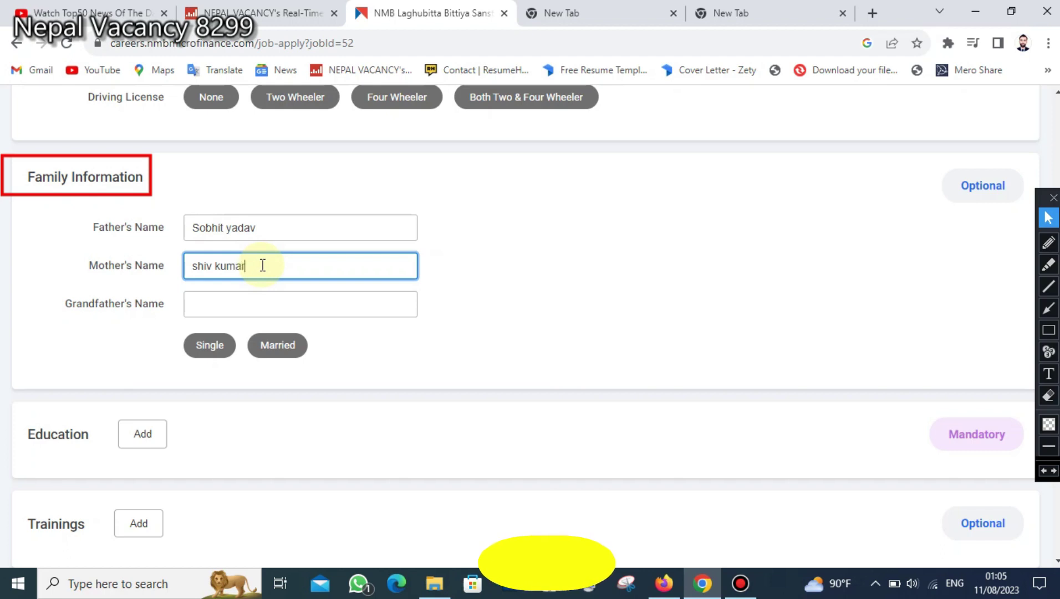
Step: Complete the mother's full name and enter the grandfather's name under Family Information, removing the red annotation around that heading
{"action": "type", "text": "i yadav"}
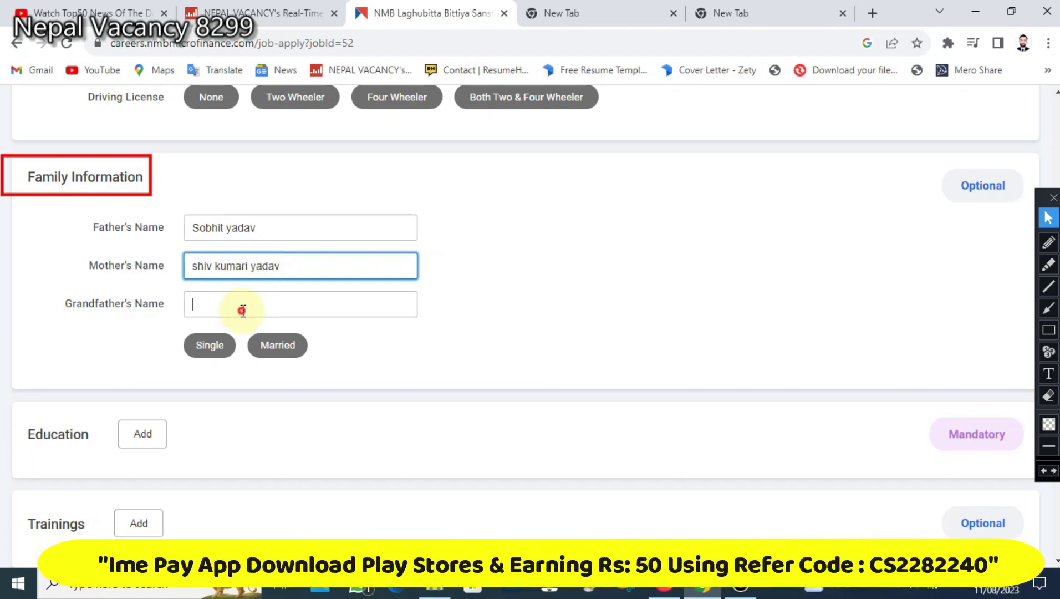
{"action": "left_click", "coordinate": [242, 311]}
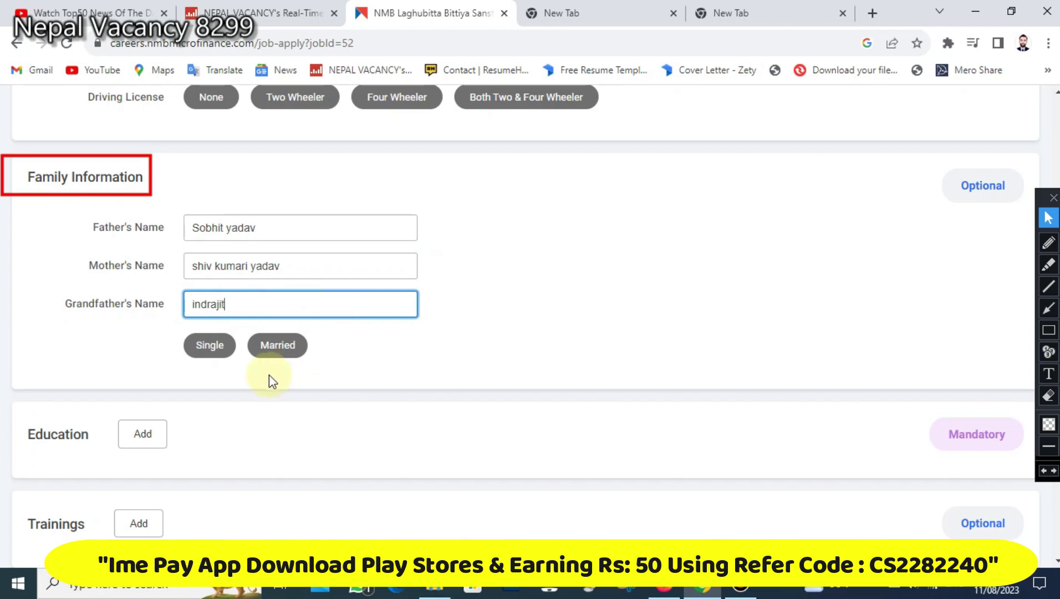
{"action": "scroll", "coordinate": [462, 279], "scroll_direction": "down", "scroll_amount": 1}
{"action": "scroll", "coordinate": [634, 239], "scroll_direction": "up", "scroll_amount": 1}
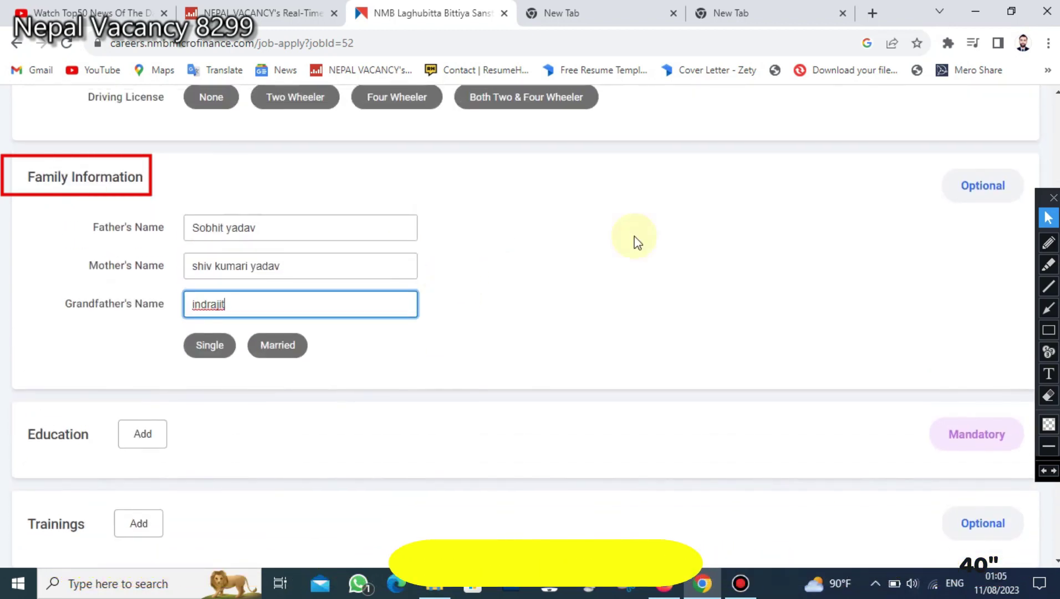
{"action": "left_click", "coordinate": [1050, 471]}
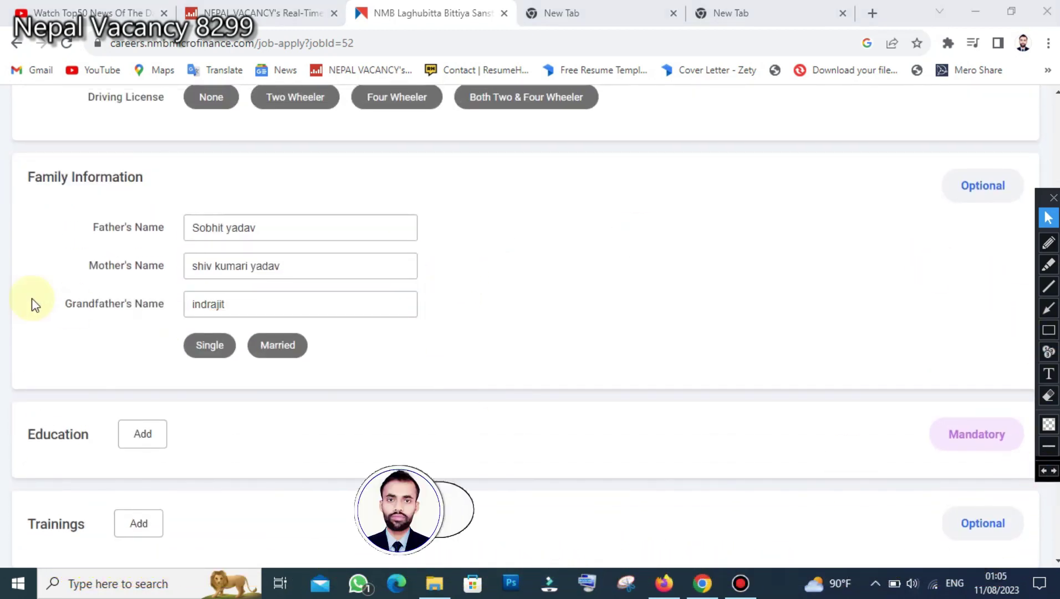
Step: Try the Married option and its spouse and father-in-law fields, and set the marital status to Single
{"action": "left_click", "coordinate": [216, 352]}
{"action": "left_click", "coordinate": [275, 354]}
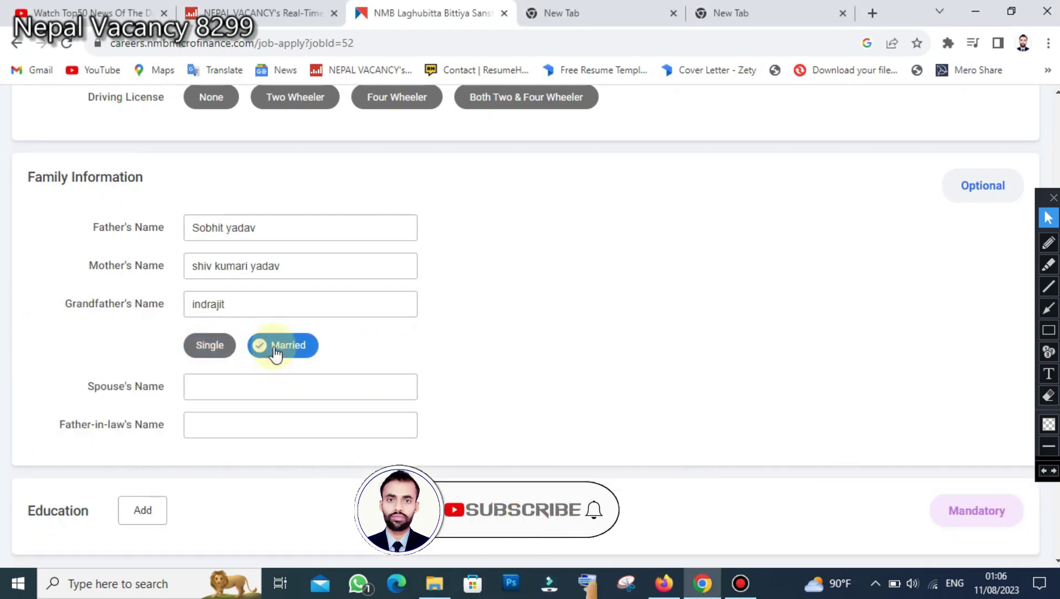
{"action": "left_click", "coordinate": [209, 352]}
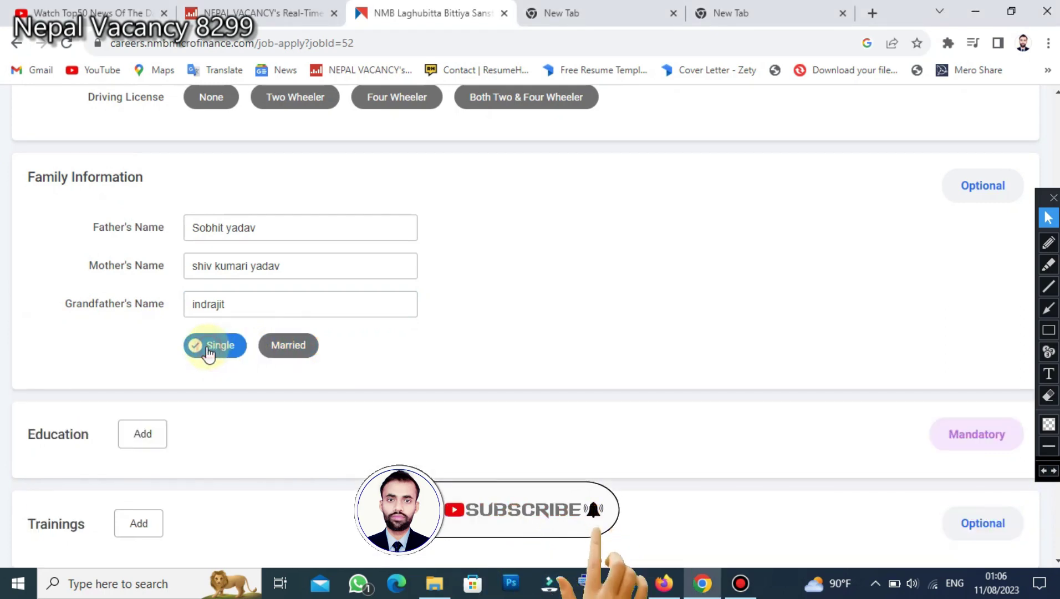
{"action": "left_click", "coordinate": [283, 352]}
{"action": "left_click", "coordinate": [233, 383]}
{"action": "left_click", "coordinate": [214, 418]}
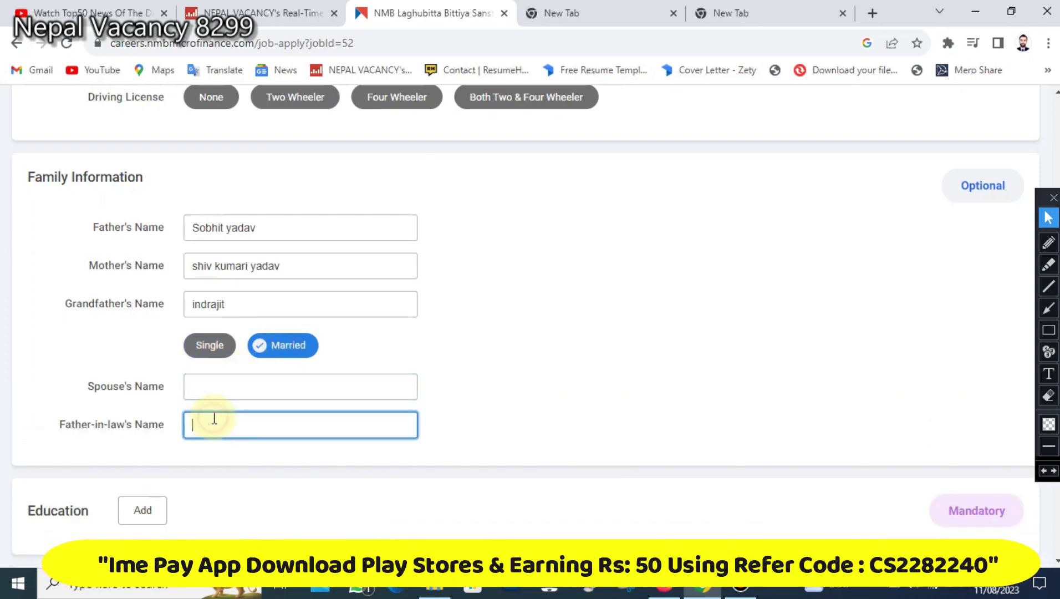
{"action": "left_click", "coordinate": [219, 354]}
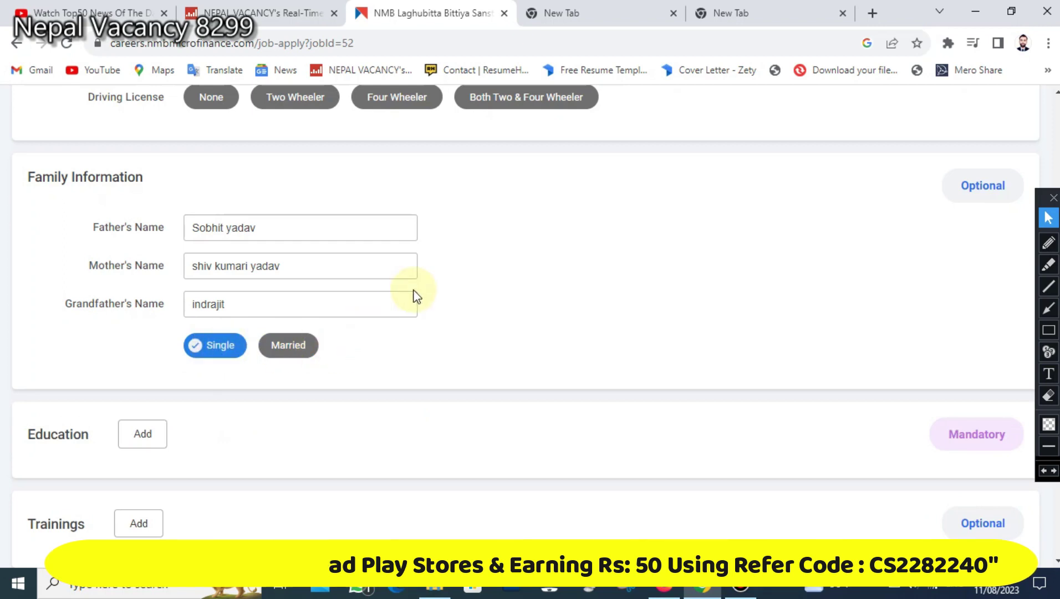
Step: Mark the Education heading with a red rectangle and add an education entry with the degree name Diploma in Computer
{"action": "scroll", "coordinate": [422, 288], "scroll_direction": "down", "scroll_amount": 2}
{"action": "scroll", "coordinate": [437, 284], "scroll_direction": "down", "scroll_amount": 3}
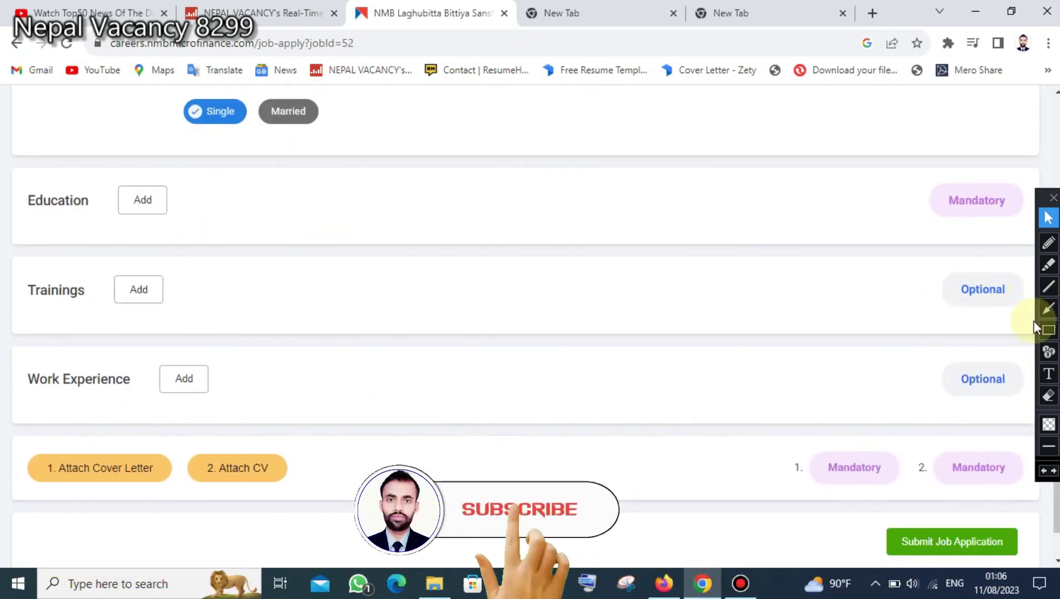
{"action": "left_click", "coordinate": [1049, 330]}
{"action": "mouse_move", "coordinate": [8, 177]}
{"action": "left_mouse_down"}
{"action": "mouse_move", "coordinate": [156, 220]}
{"action": "mouse_move", "coordinate": [244, 227]}
{"action": "left_mouse_up"}
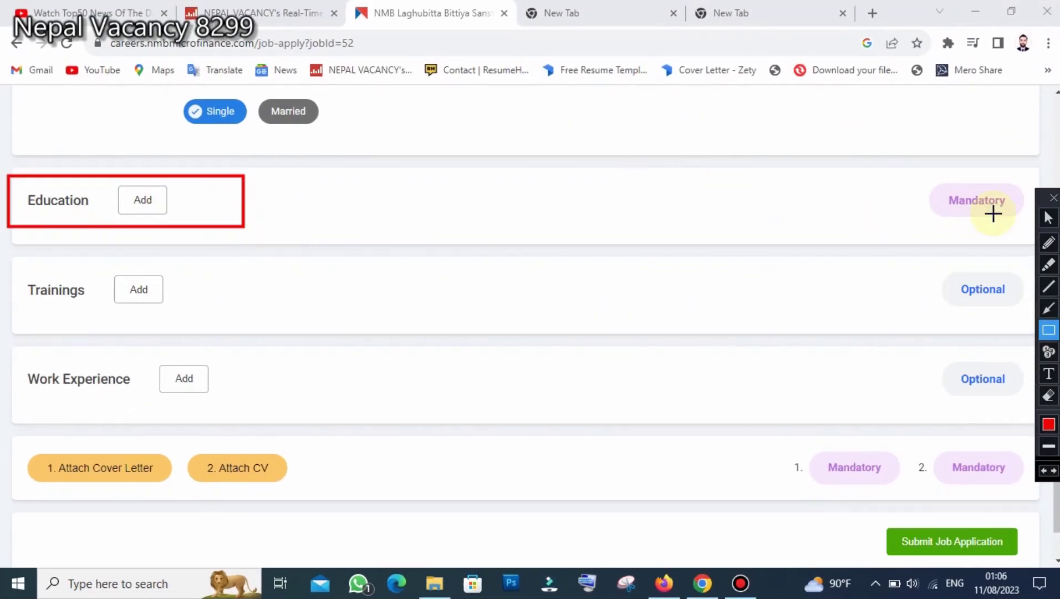
{"action": "left_click", "coordinate": [142, 202]}
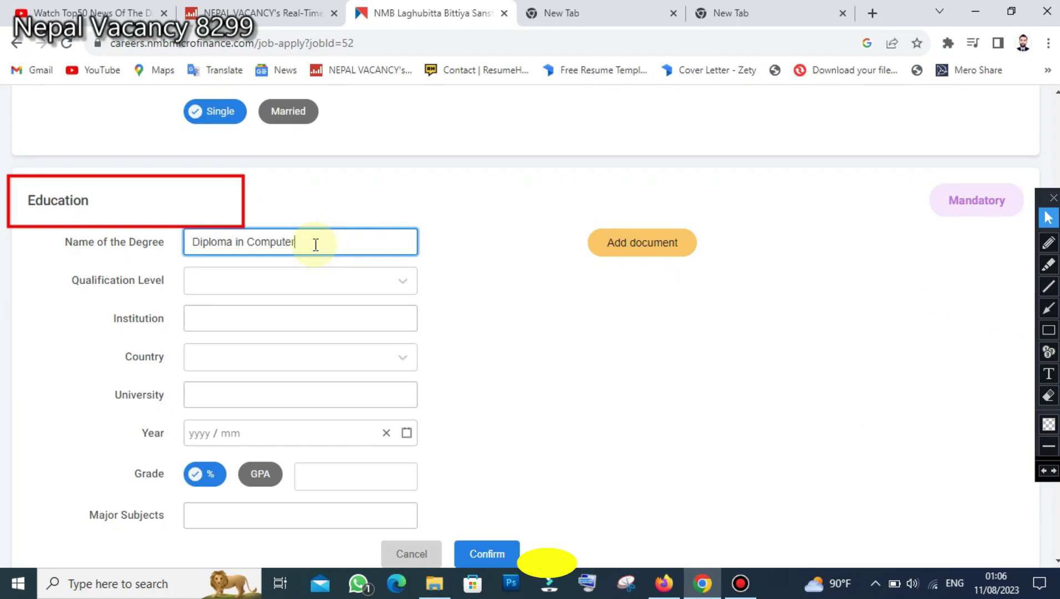
Step: Set the degree's qualification level to Intermediate/+2, its institution to ctevt and its country to Nepal
{"action": "left_click", "coordinate": [312, 282]}
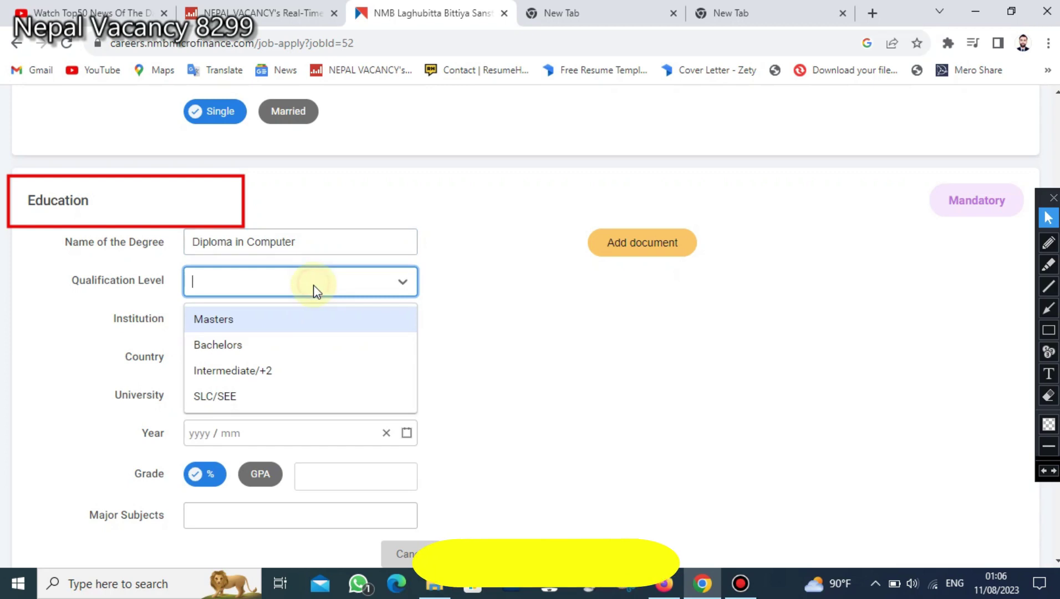
{"action": "left_click", "coordinate": [274, 372]}
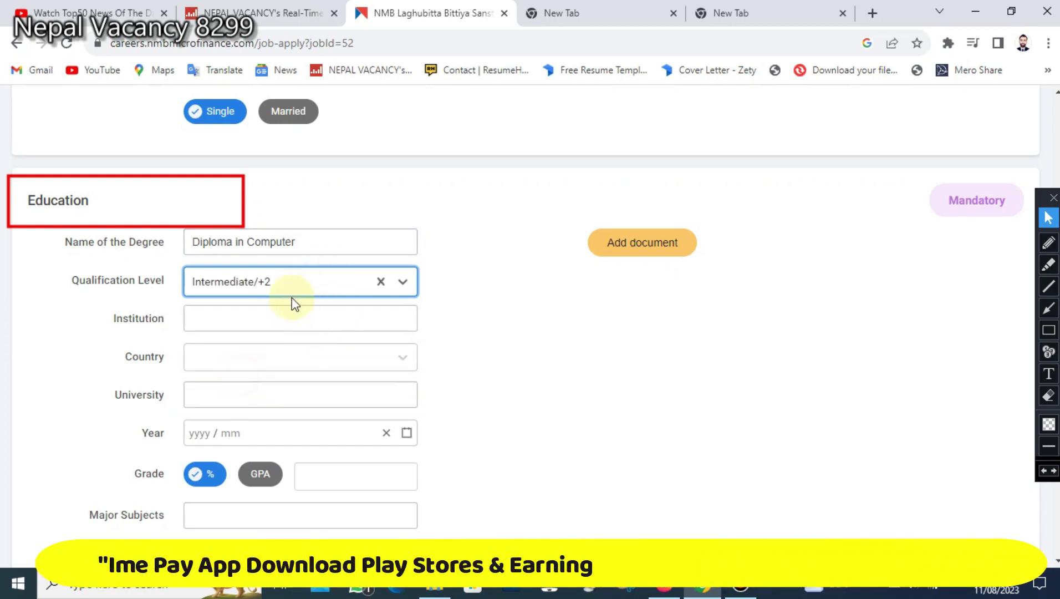
{"action": "left_click", "coordinate": [269, 315]}
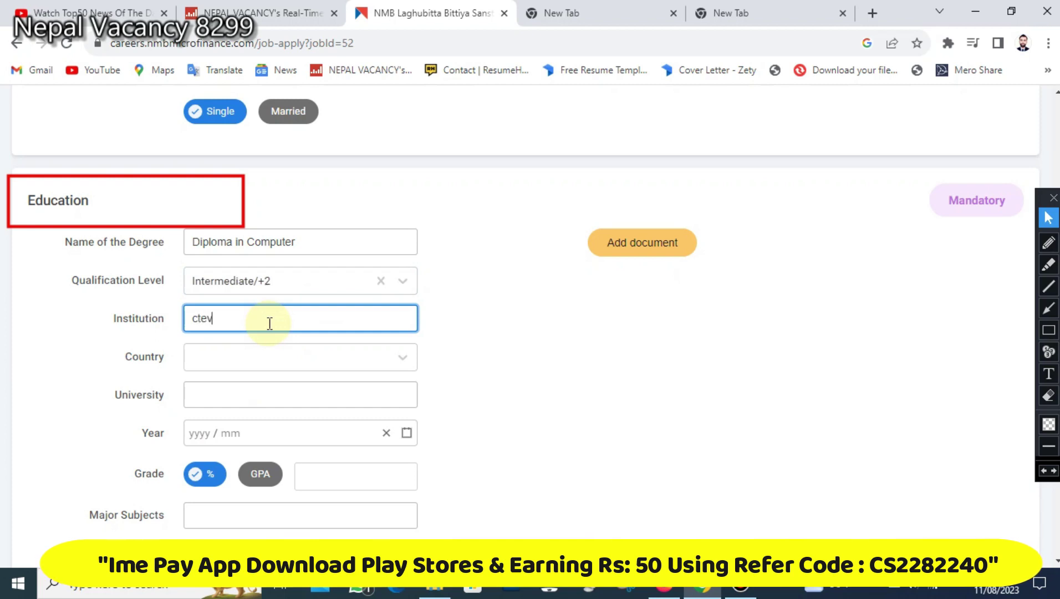
{"action": "left_click", "coordinate": [254, 370]}
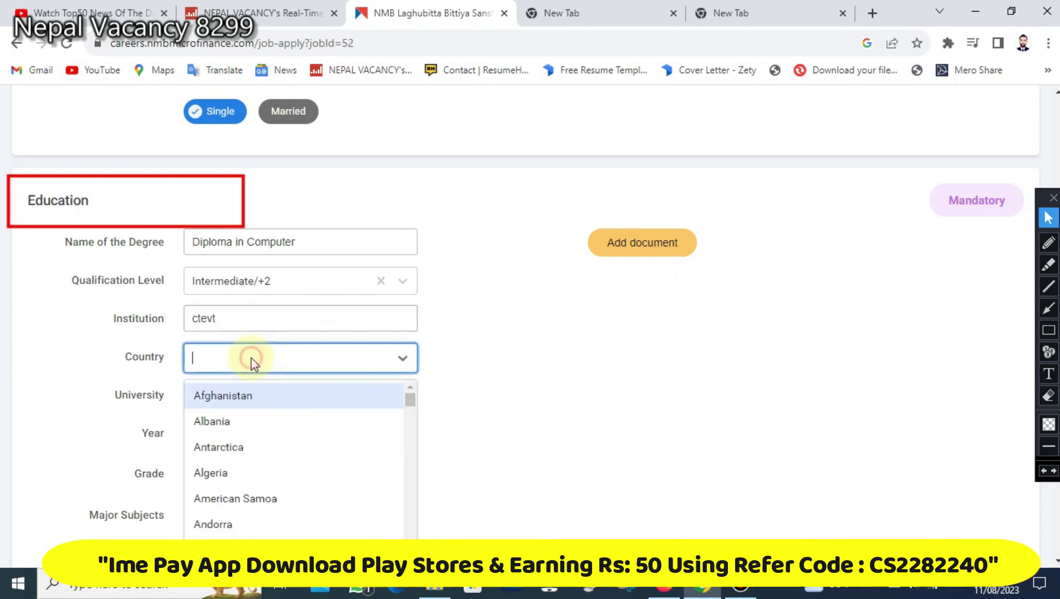
{"action": "type", "text": "nepa"}
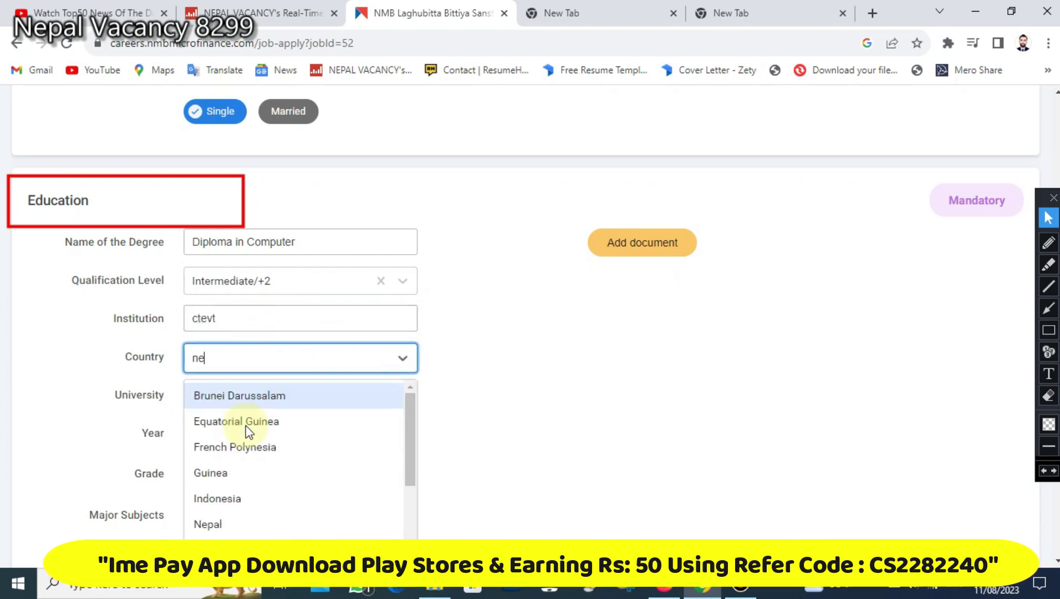
{"action": "left_click", "coordinate": [355, 395]}
Step: Erase the red annotation rectangle drawn over the education form
{"action": "scroll", "coordinate": [261, 277], "scroll_direction": "down", "scroll_amount": 3}
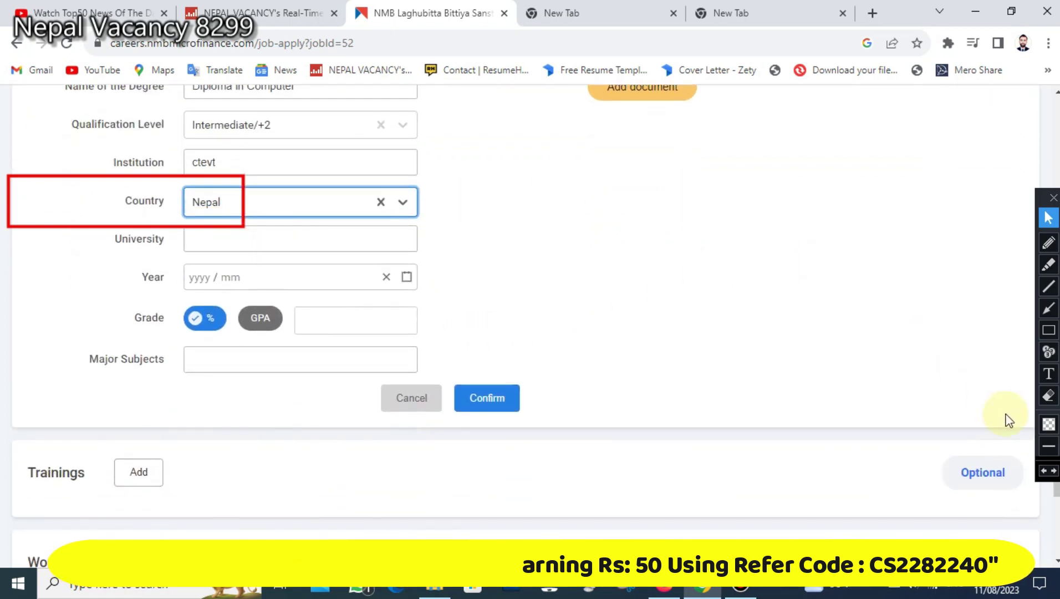
{"action": "left_click", "coordinate": [72, 197]}
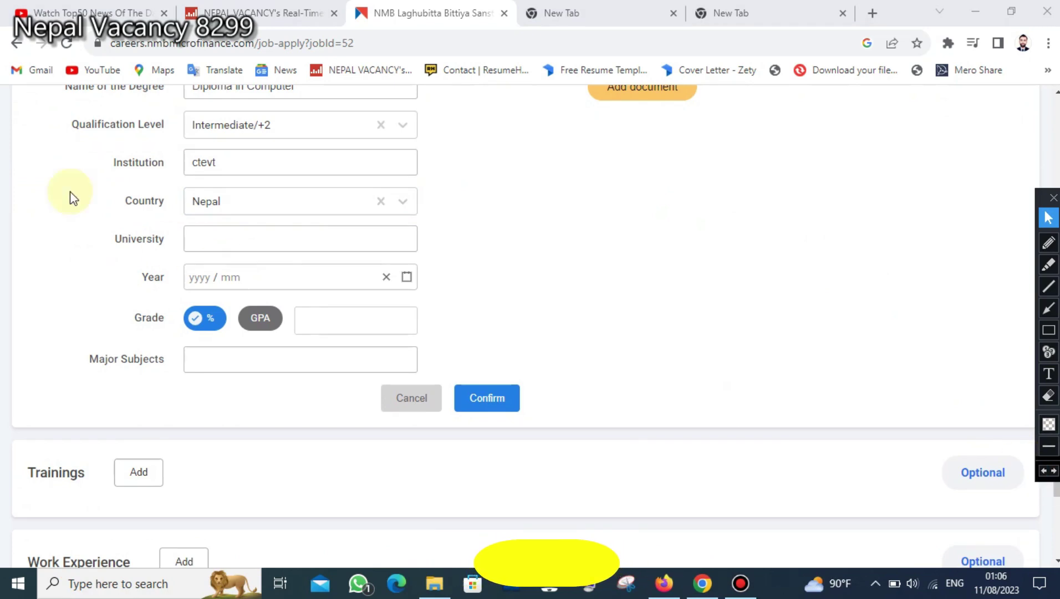
{"action": "scroll", "coordinate": [261, 206], "scroll_direction": "up", "scroll_amount": 3}
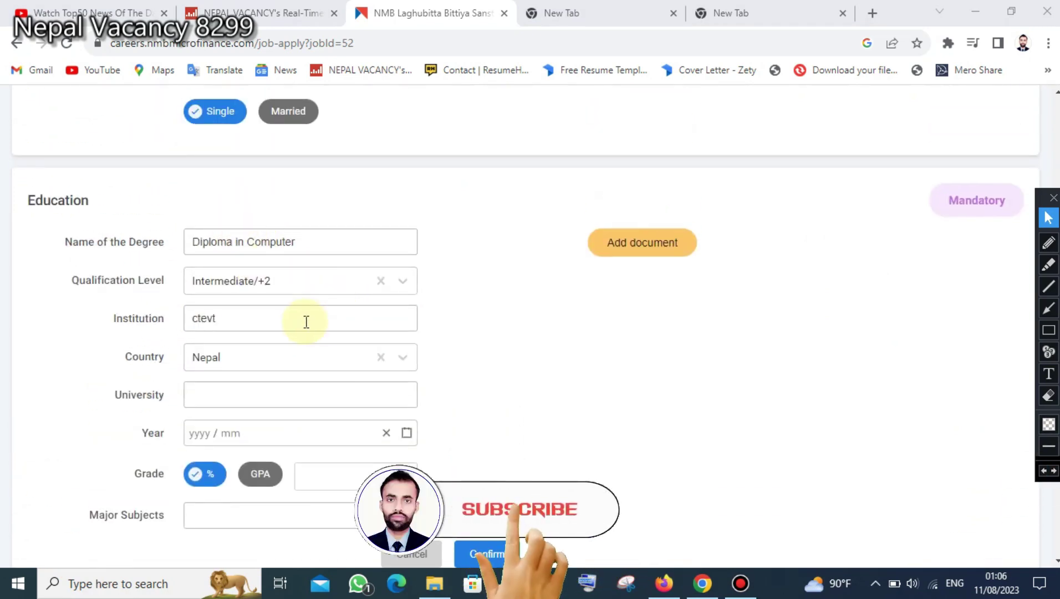
{"action": "scroll", "coordinate": [261, 384], "scroll_direction": "down", "scroll_amount": 2}
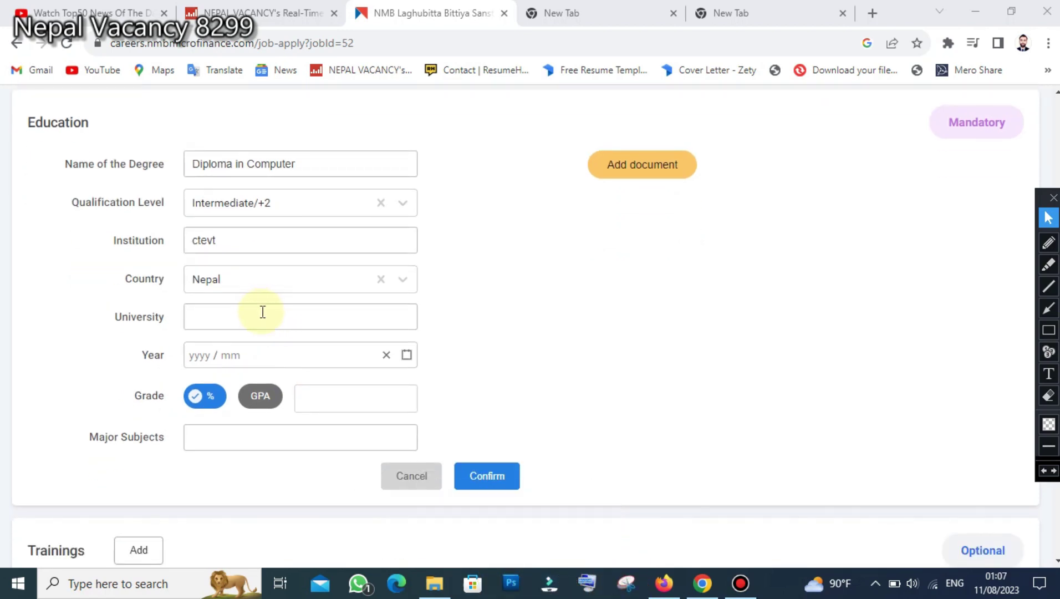
Step: Leave the University field blank and set the education entry's year to January 2022
{"action": "left_click", "coordinate": [263, 312]}
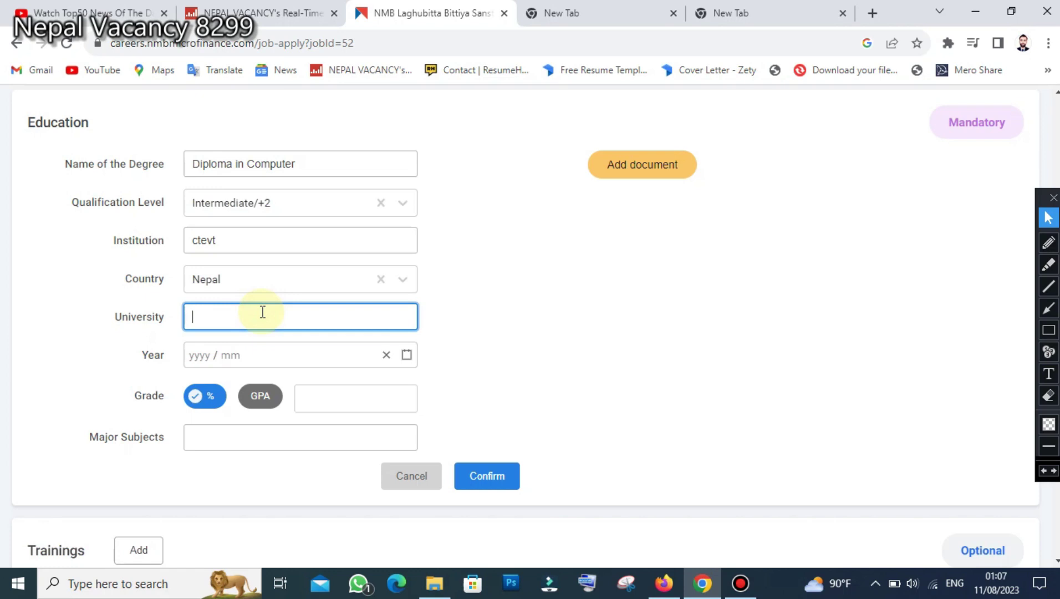
{"action": "left_click", "coordinate": [503, 299]}
{"action": "scroll", "coordinate": [287, 286], "scroll_direction": "down", "scroll_amount": 3}
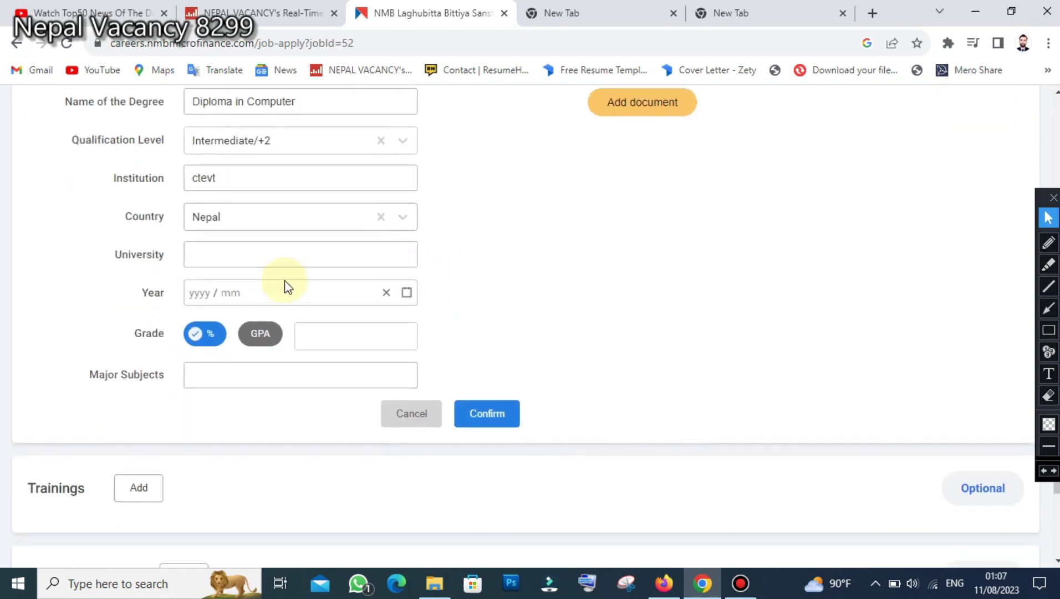
{"action": "left_click", "coordinate": [237, 189]}
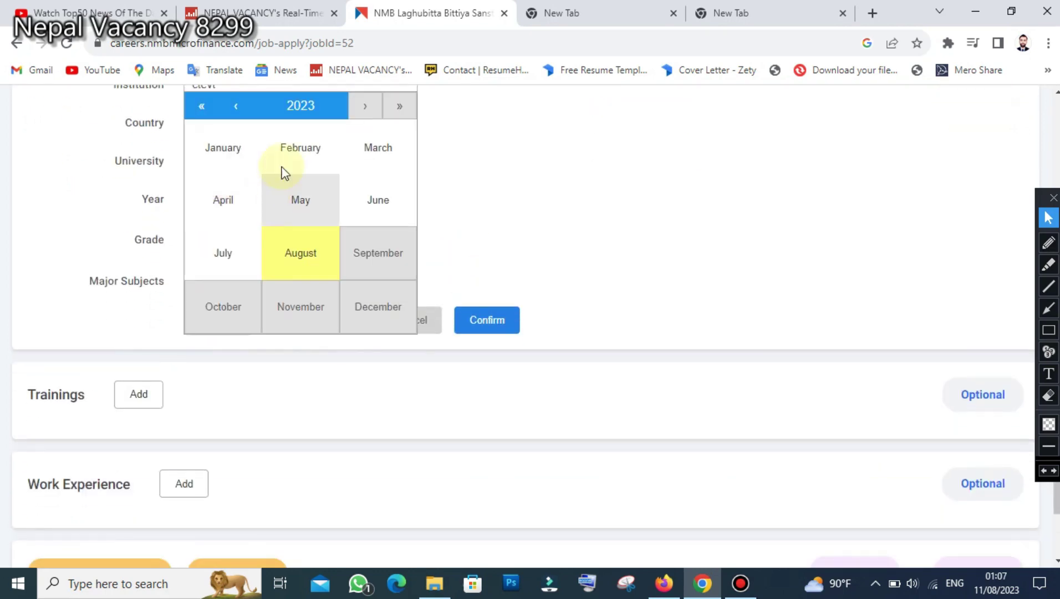
{"action": "left_click", "coordinate": [305, 117]}
{"action": "left_click", "coordinate": [299, 148]}
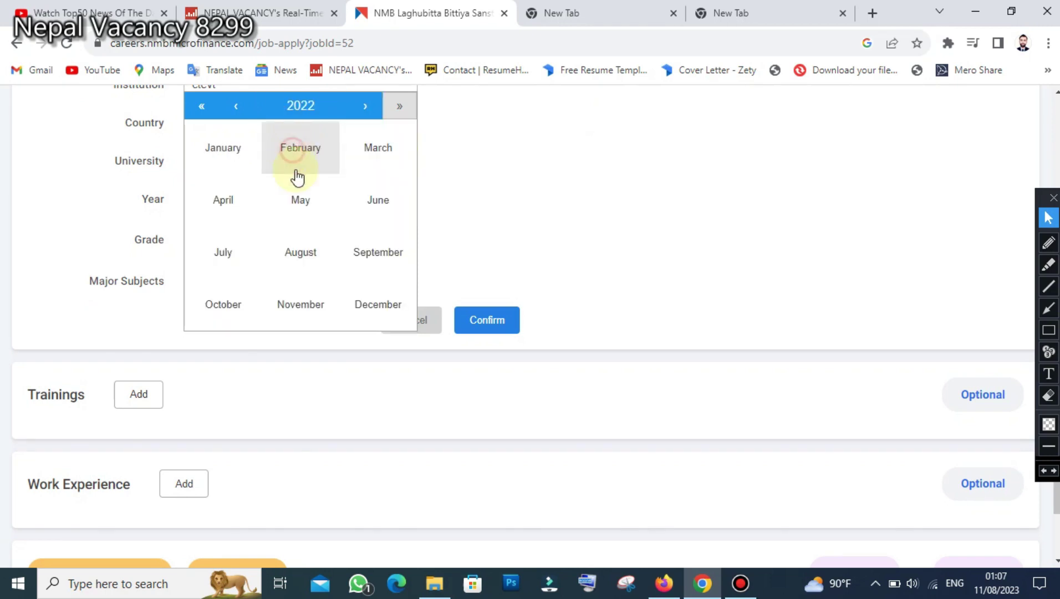
{"action": "left_click", "coordinate": [301, 200]}
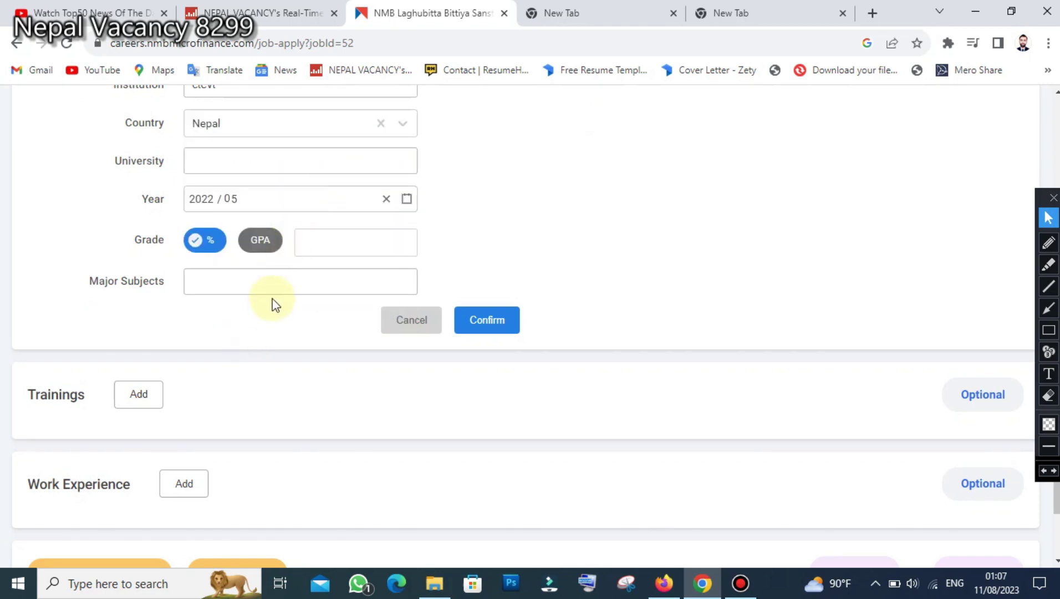
{"action": "scroll", "coordinate": [275, 305], "scroll_direction": "up", "scroll_amount": 2}
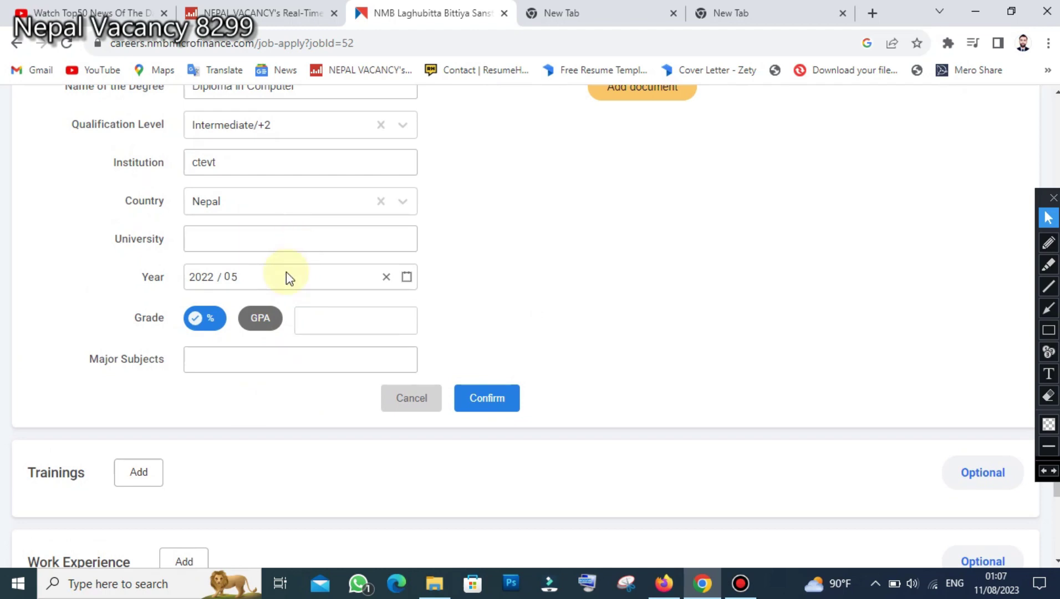
{"action": "left_click", "coordinate": [284, 277]}
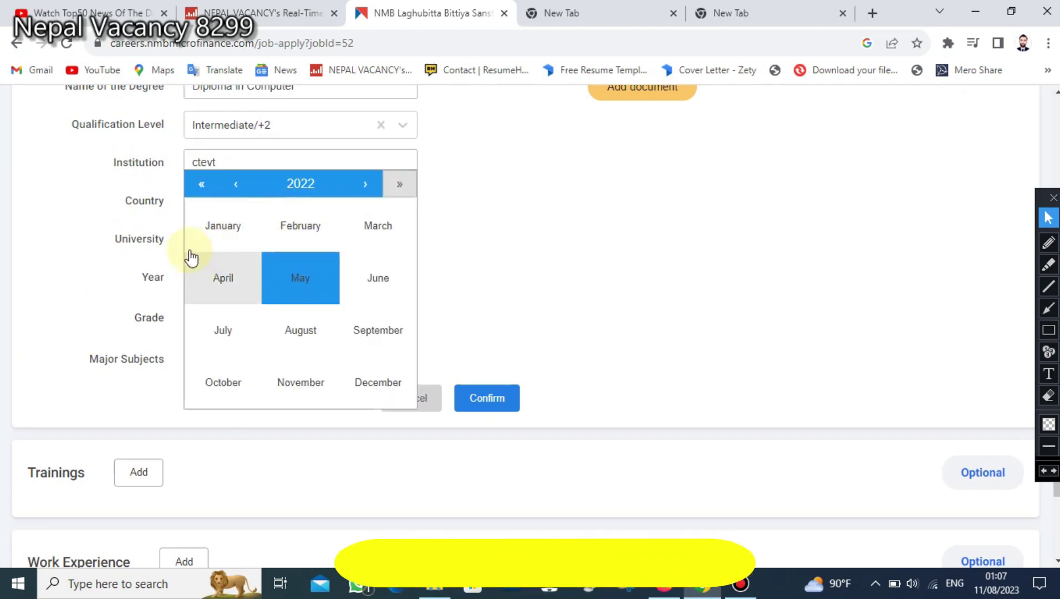
{"action": "left_click", "coordinate": [239, 228]}
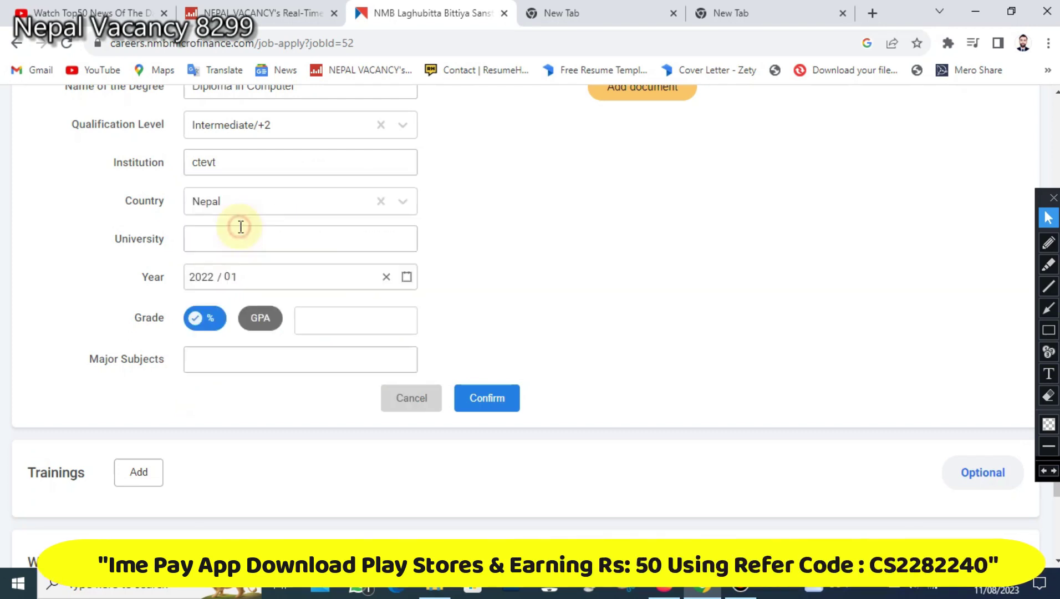
Step: Enter a percentage grade of 64.6 and Computer as the major subject for the education entry
{"action": "scroll", "coordinate": [299, 239], "scroll_direction": "down", "scroll_amount": 2}
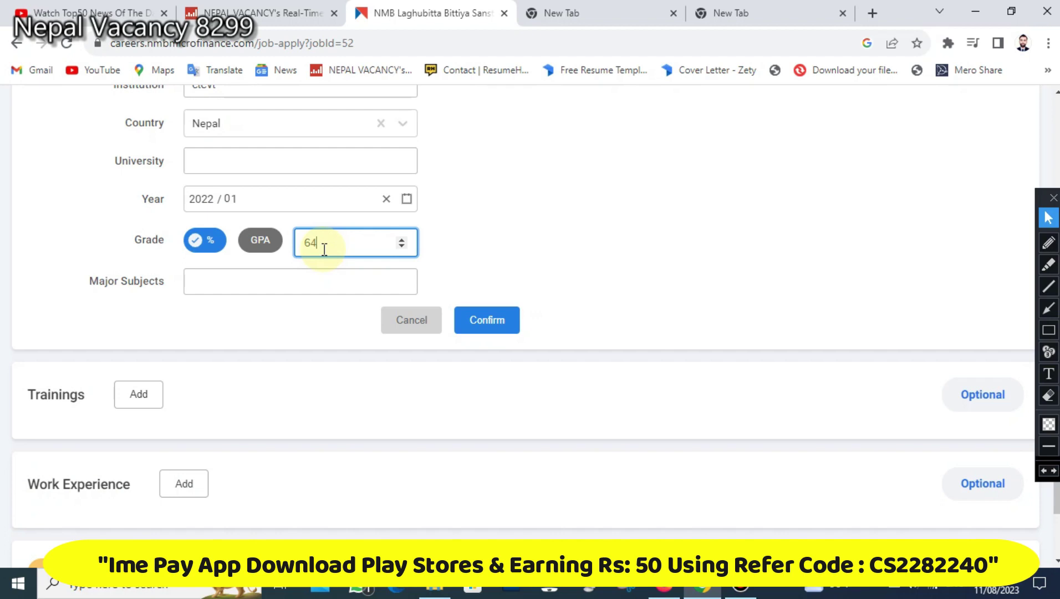
{"action": "left_click", "coordinate": [266, 287]}
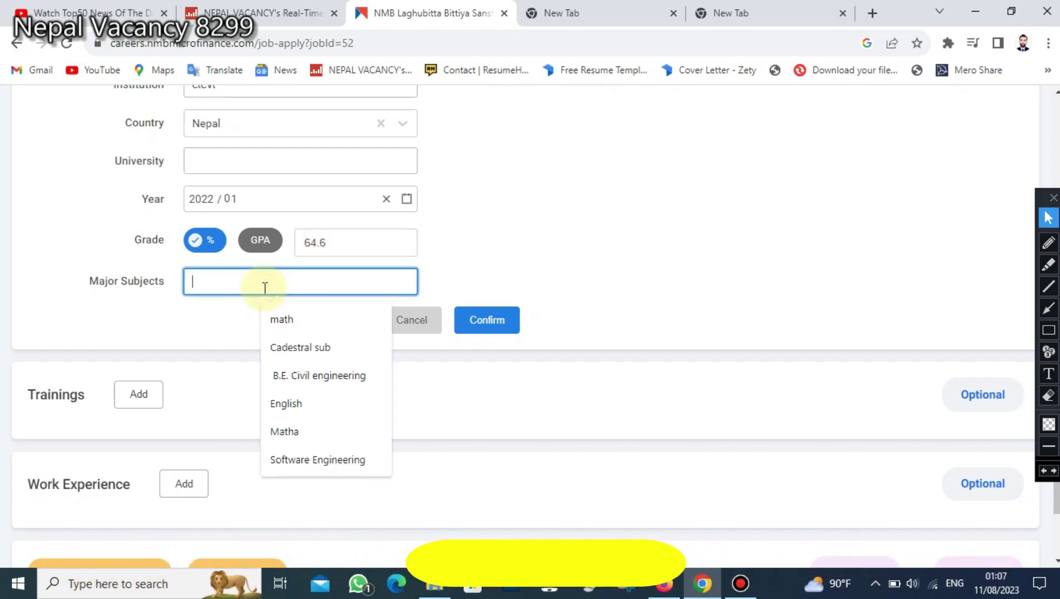
{"action": "type", "text": "Computer"}
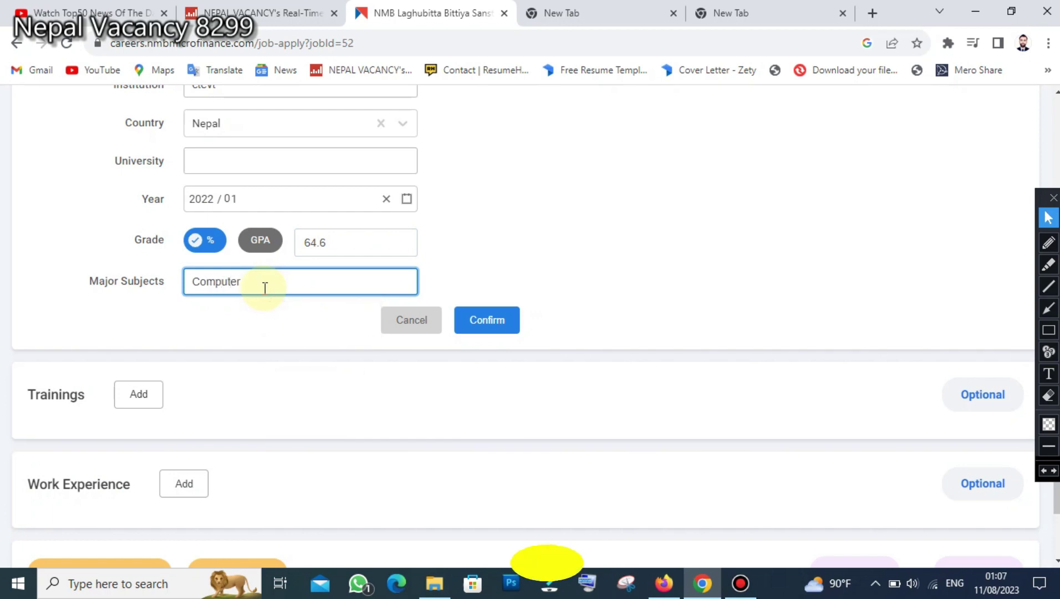
Step: Review the filled application form from the applicant's personal details down to the education entry and the attachment section
{"action": "scroll", "coordinate": [566, 219], "scroll_direction": "up", "scroll_amount": 8}
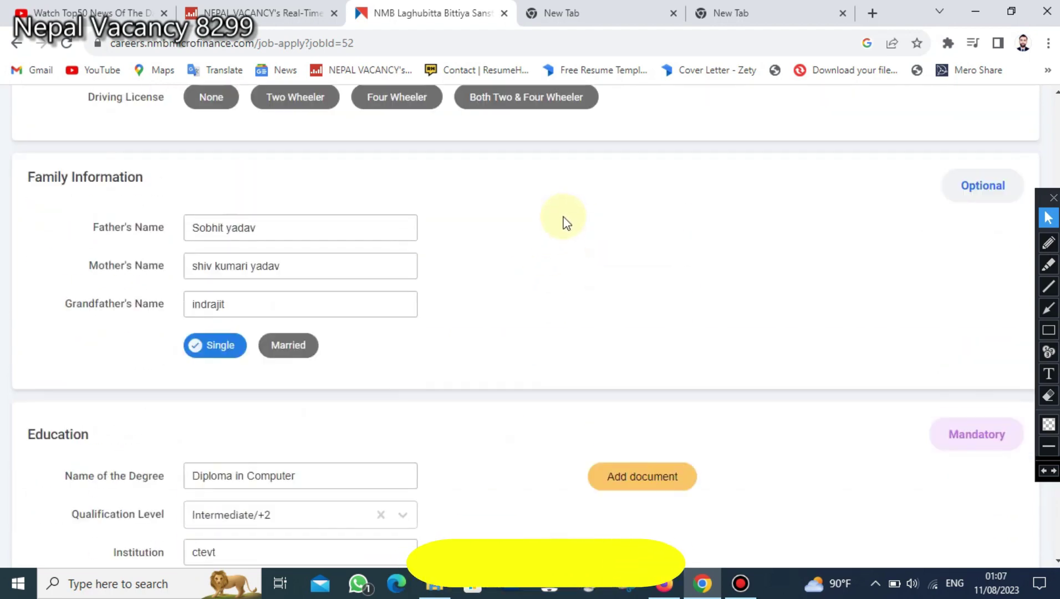
{"action": "scroll", "coordinate": [566, 222], "scroll_direction": "up", "scroll_amount": 15}
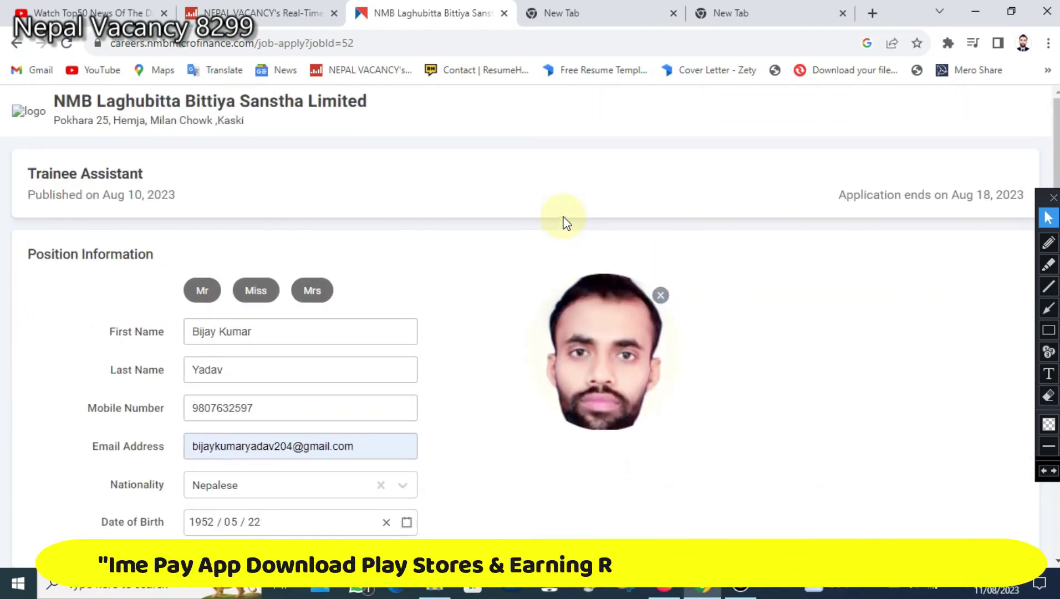
{"action": "scroll", "coordinate": [566, 222], "scroll_direction": "down", "scroll_amount": 7}
{"action": "scroll", "coordinate": [484, 317], "scroll_direction": "down", "scroll_amount": 6}
{"action": "scroll", "coordinate": [483, 224], "scroll_direction": "down", "scroll_amount": 10}
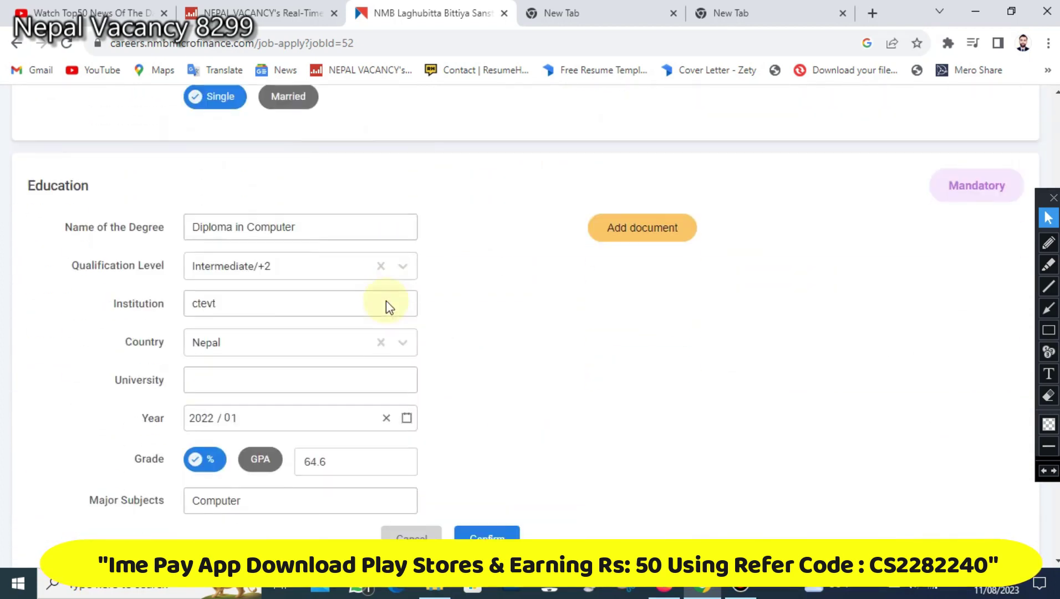
{"action": "scroll", "coordinate": [306, 286], "scroll_direction": "down", "scroll_amount": 4}
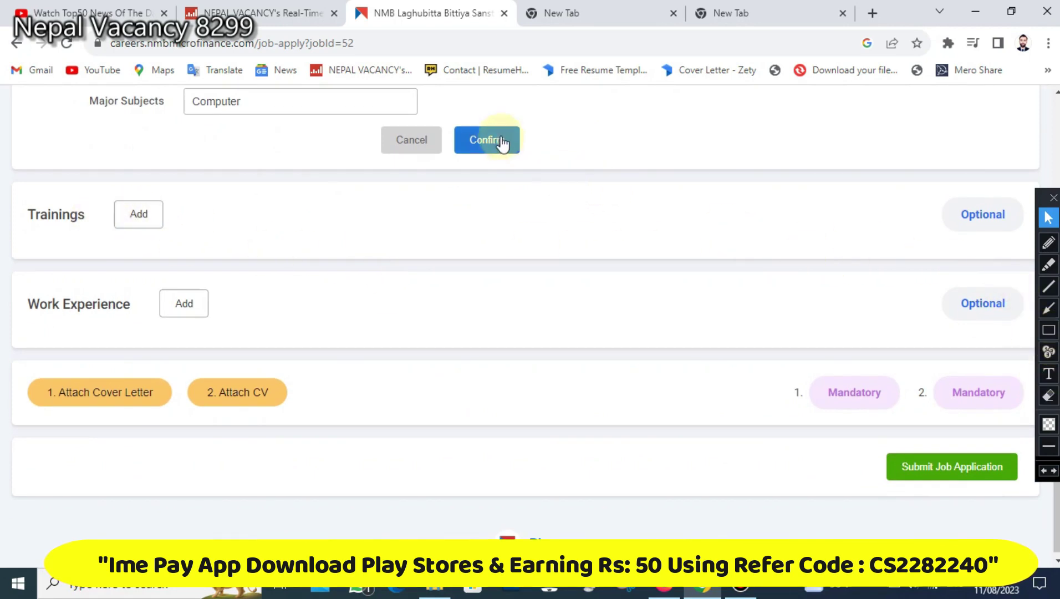
Step: Enter Ctevt as the university of the education entry and try to confirm the entry
{"action": "scroll", "coordinate": [481, 215], "scroll_direction": "up", "scroll_amount": 5}
{"action": "left_click", "coordinate": [471, 450]}
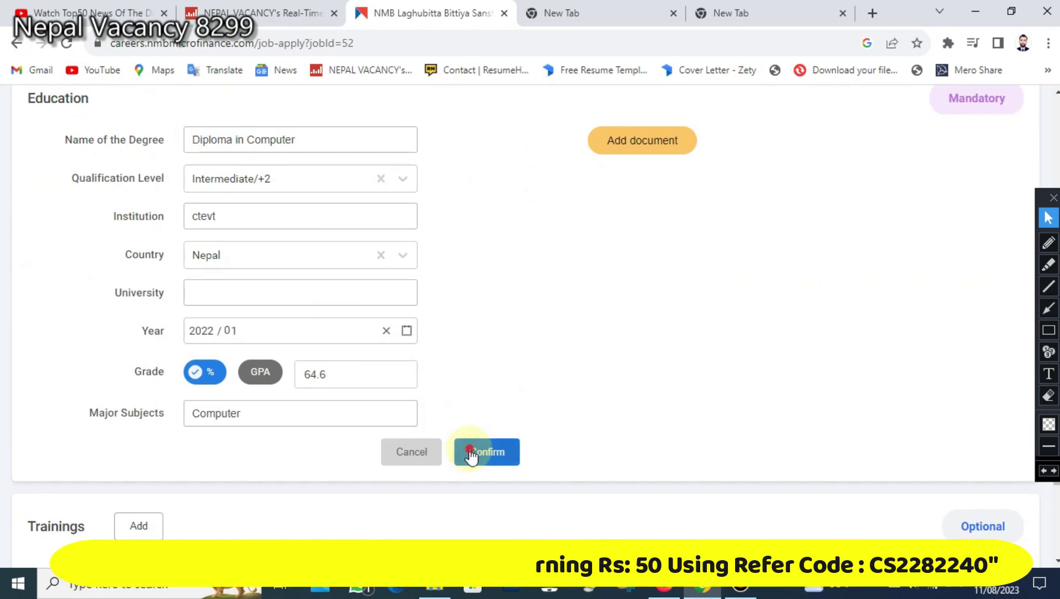
{"action": "left_click", "coordinate": [283, 291]}
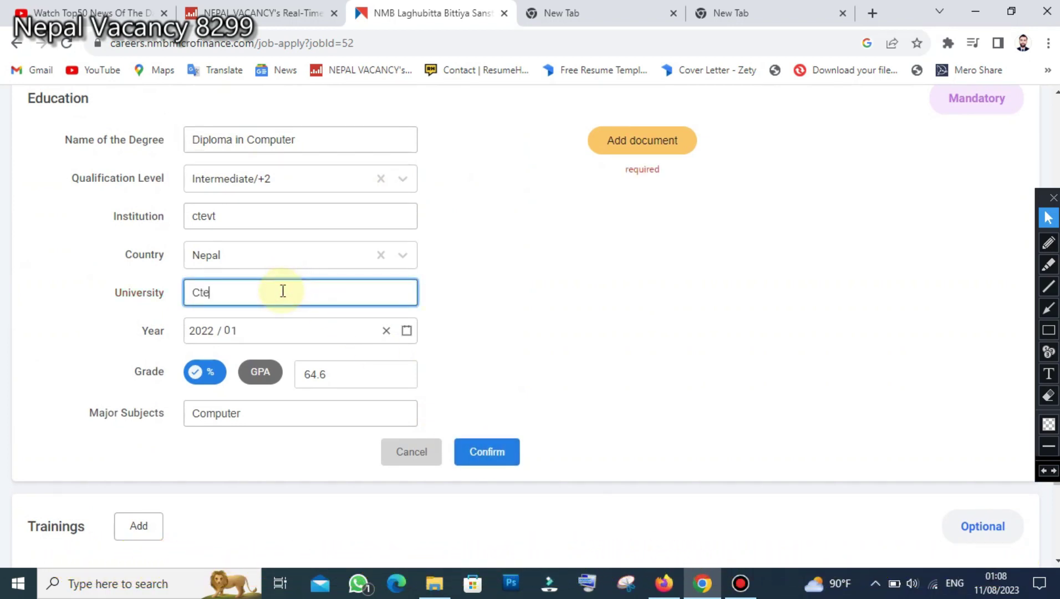
{"action": "left_click", "coordinate": [484, 461]}
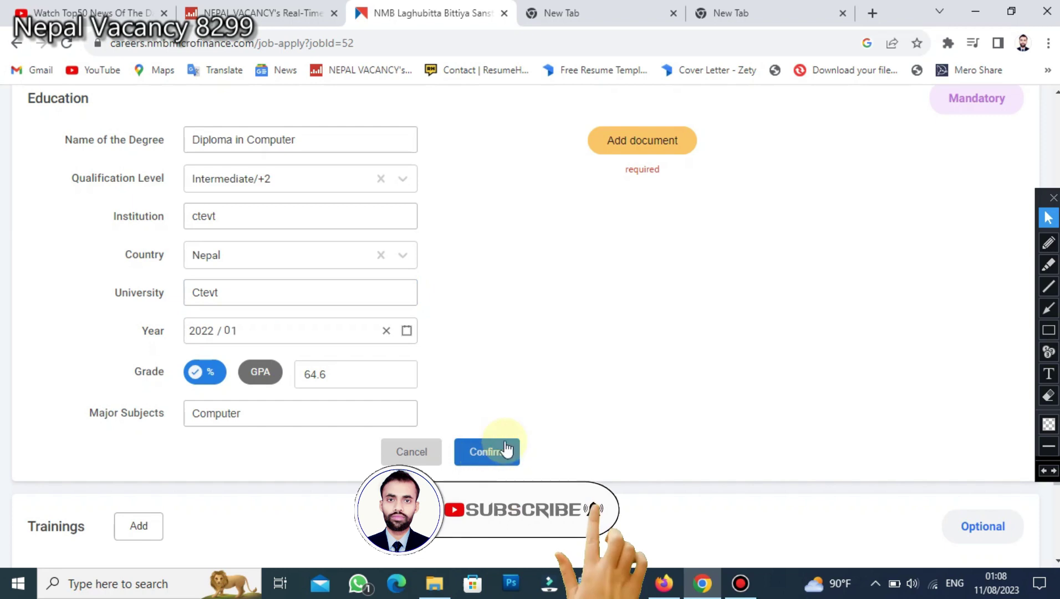
Step: Outline the education fields and the University value with red annotation rectangles, and undo the one around the University value
{"action": "scroll", "coordinate": [316, 237], "scroll_direction": "up", "scroll_amount": 3}
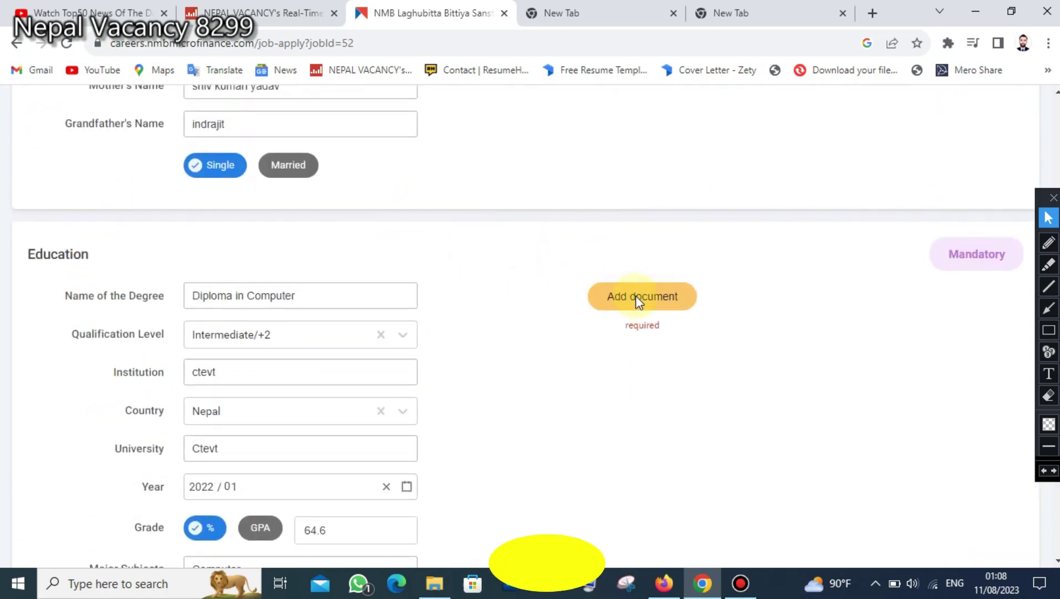
{"action": "scroll", "coordinate": [175, 253], "scroll_direction": "down", "scroll_amount": 1}
{"action": "left_click", "coordinate": [1049, 330]}
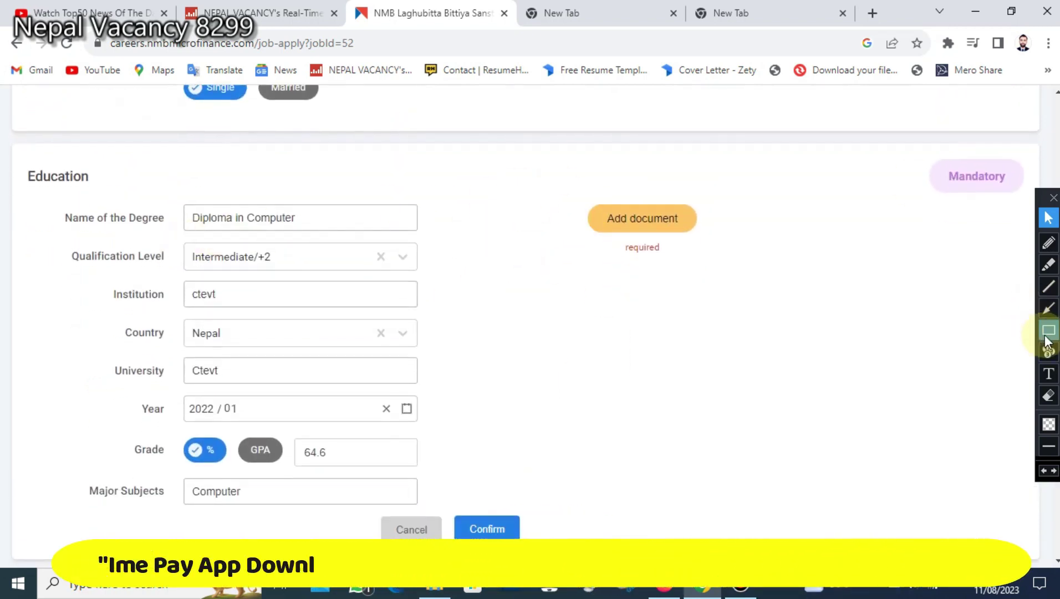
{"action": "mouse_move", "coordinate": [20, 153]}
{"action": "left_mouse_down"}
{"action": "mouse_move", "coordinate": [152, 291]}
{"action": "mouse_move", "coordinate": [396, 459]}
{"action": "mouse_move", "coordinate": [437, 517]}
{"action": "left_mouse_up"}
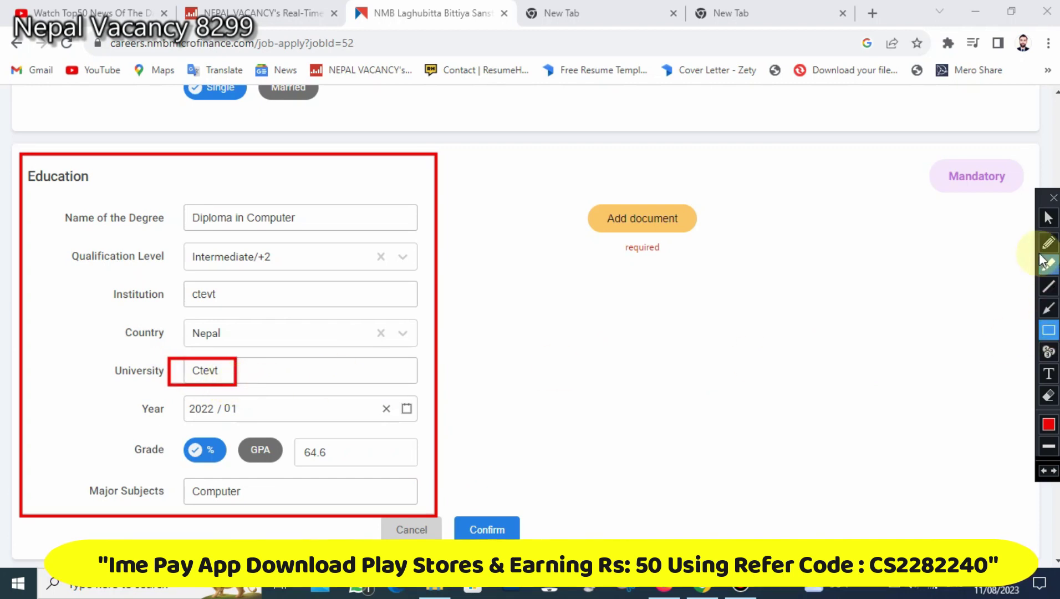
{"action": "left_click", "coordinate": [1048, 217]}
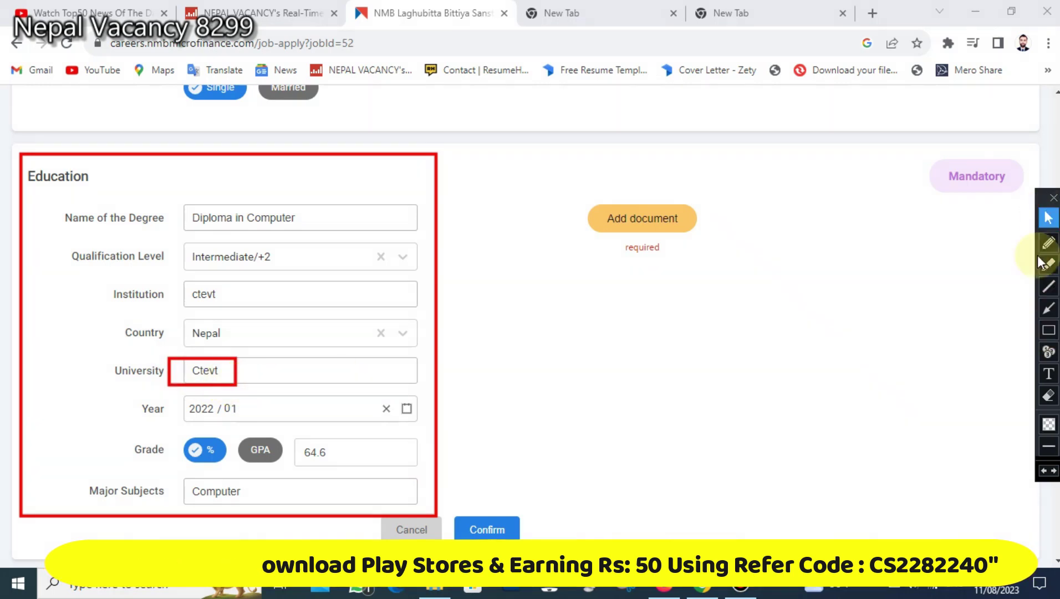
{"action": "left_click", "coordinate": [1048, 475]}
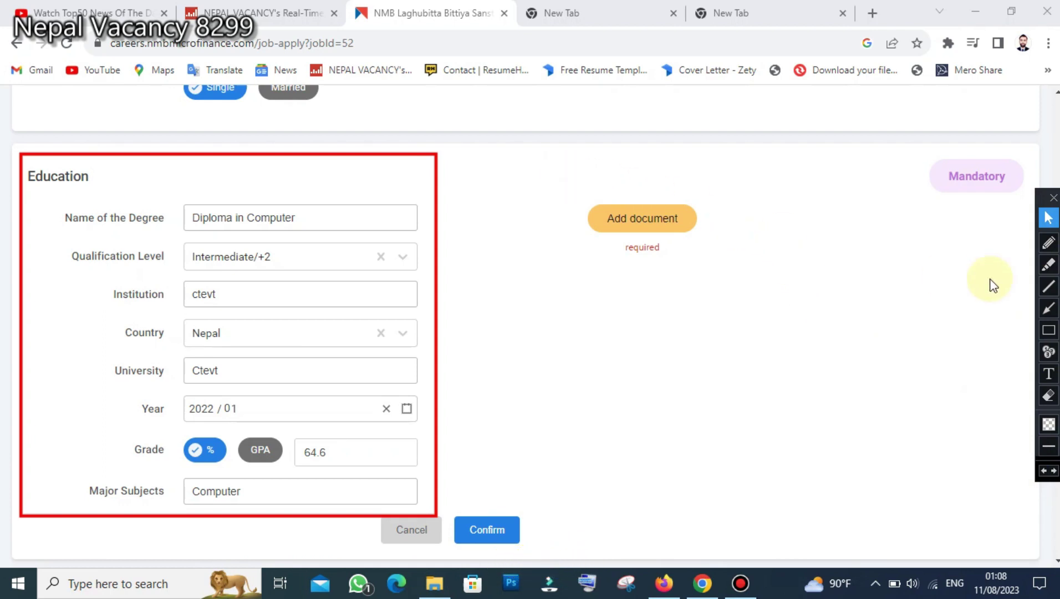
Step: Outline the document upload area of the education entry with a red annotation rectangle
{"action": "left_click", "coordinate": [1050, 329]}
{"action": "left_click_drag", "start_coordinate": [521, 155], "coordinate": [743, 274]}
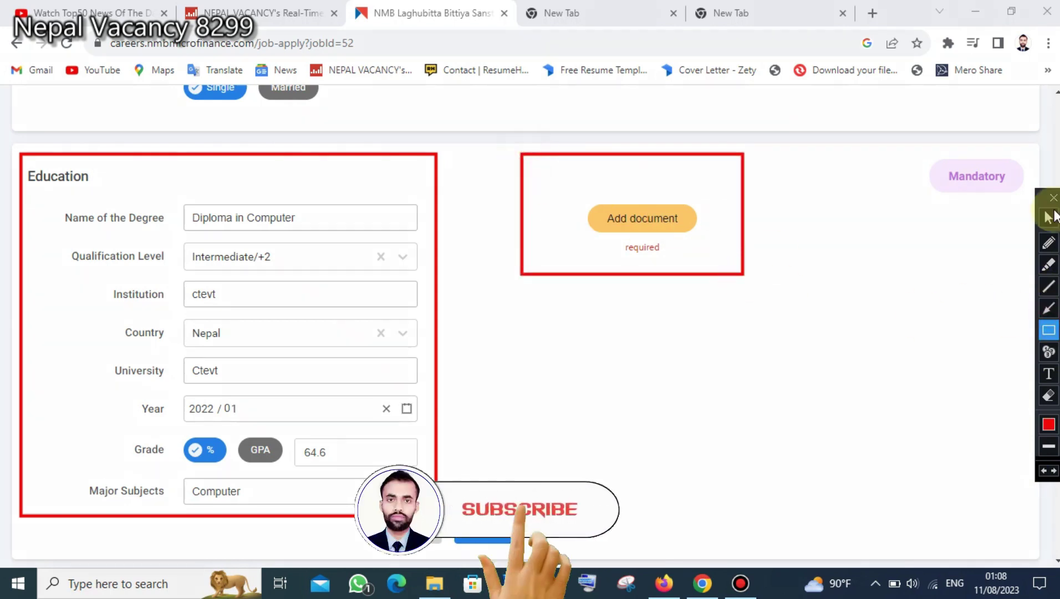
{"action": "left_click", "coordinate": [1047, 216]}
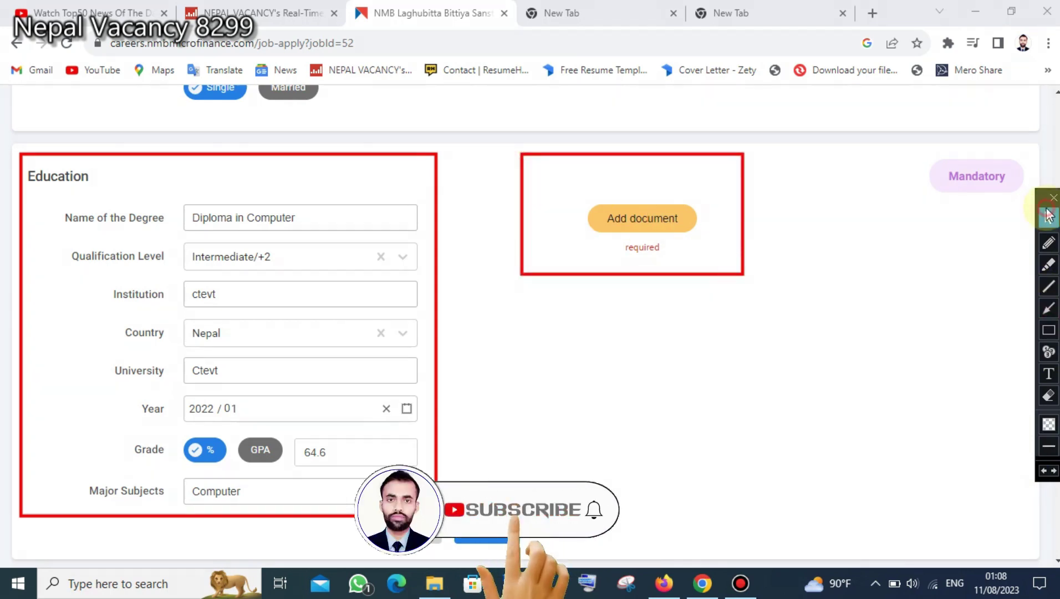
Step: Try to attach the Dcom marksheet image from the Diploma certificate 2080 folder to the education entry
{"action": "left_click", "coordinate": [633, 218]}
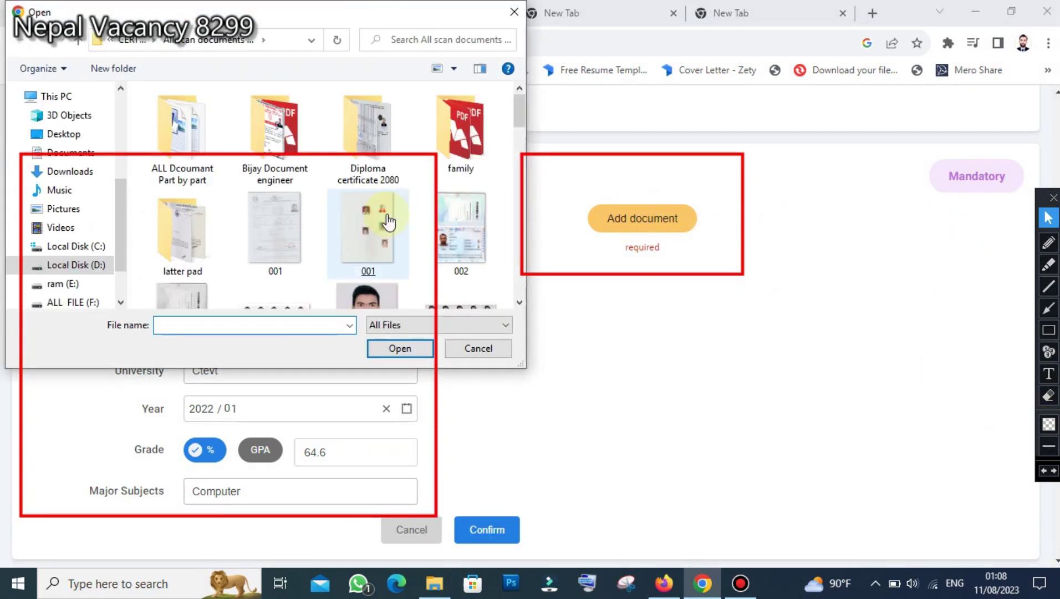
{"action": "scroll", "coordinate": [369, 215], "scroll_direction": "down", "scroll_amount": 2}
{"action": "scroll", "coordinate": [369, 215], "scroll_direction": "down", "scroll_amount": 4}
{"action": "scroll", "coordinate": [277, 216], "scroll_direction": "up", "scroll_amount": 1}
{"action": "scroll", "coordinate": [274, 218], "scroll_direction": "down", "scroll_amount": 1}
{"action": "scroll", "coordinate": [276, 222], "scroll_direction": "up", "scroll_amount": 6}
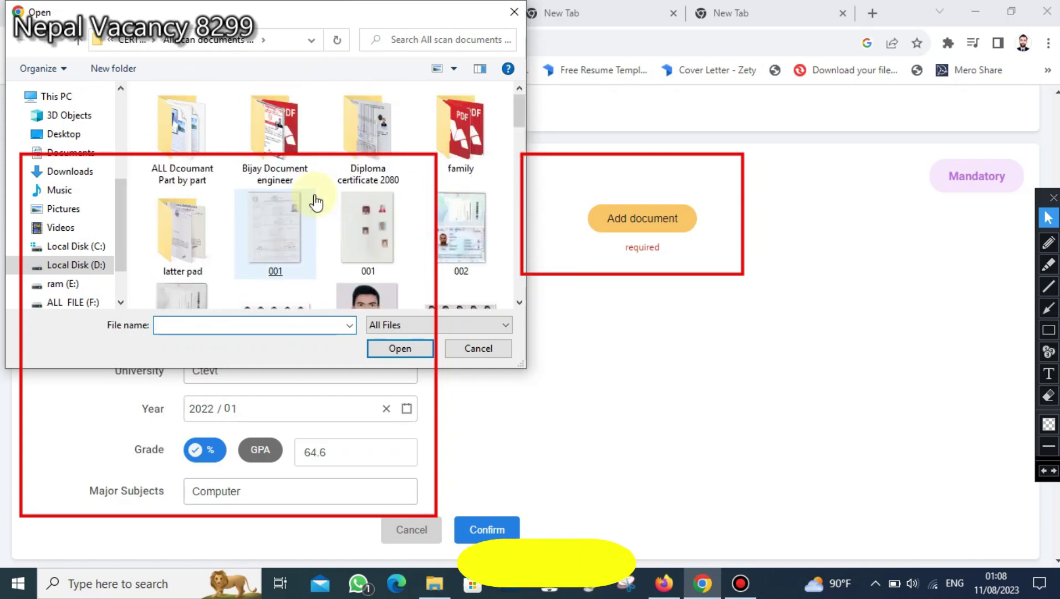
{"action": "double_click", "coordinate": [368, 122]}
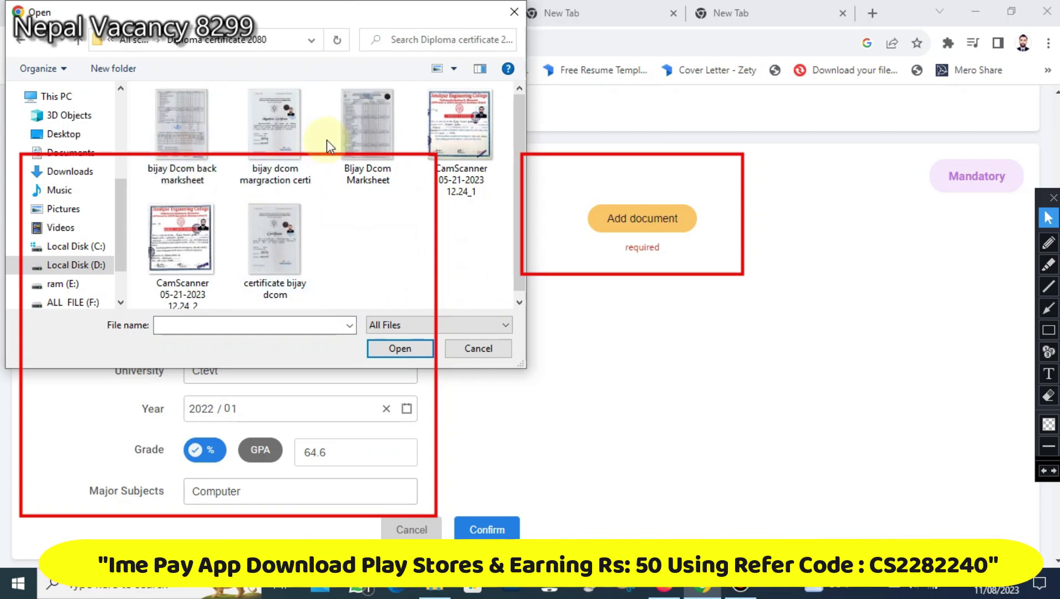
{"action": "double_click", "coordinate": [349, 132]}
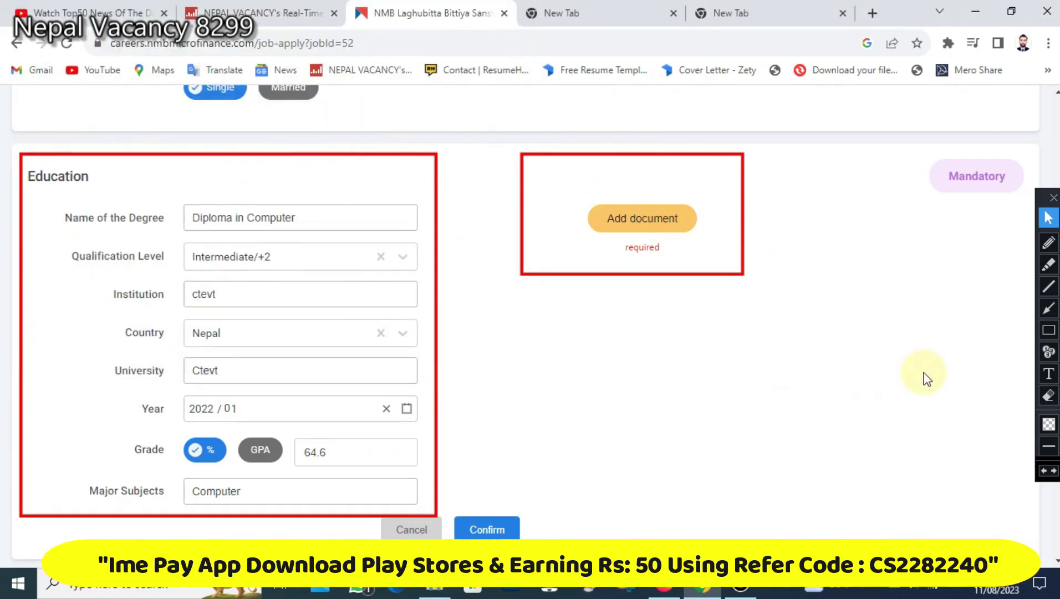
Step: Erase the red annotation rectangles from the education form and try to confirm the education entry again
{"action": "left_click", "coordinate": [1047, 472]}
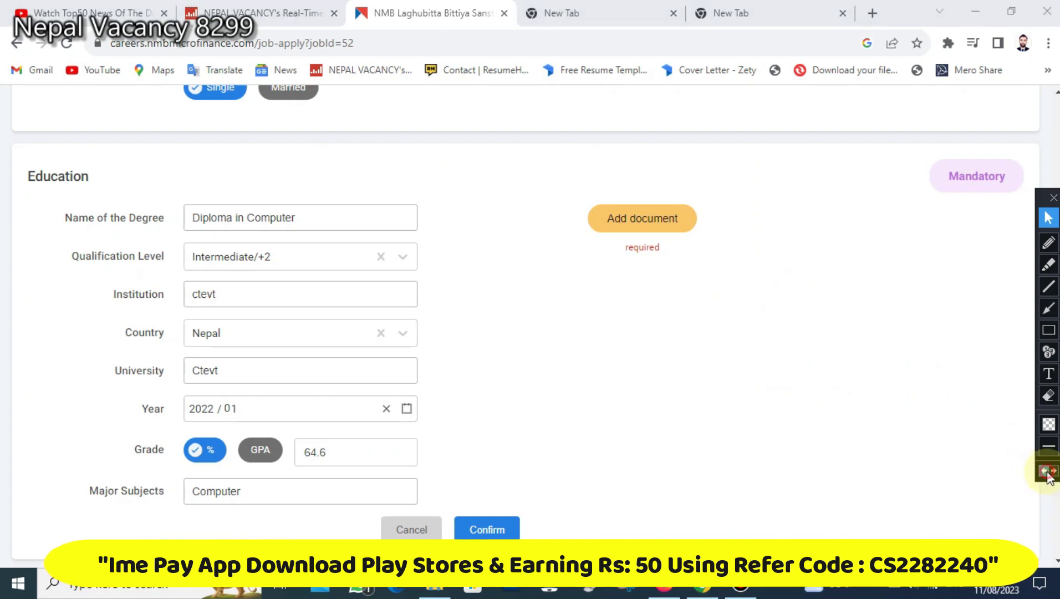
{"action": "left_click", "coordinate": [497, 530]}
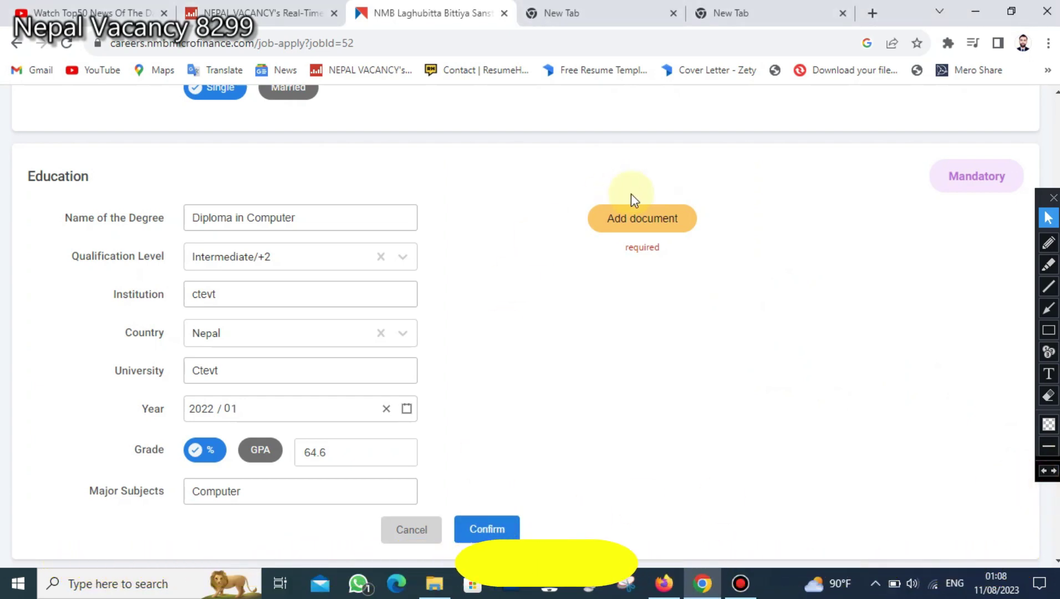
{"action": "scroll", "coordinate": [525, 271], "scroll_direction": "down", "scroll_amount": 3}
{"action": "scroll", "coordinate": [575, 296], "scroll_direction": "up", "scroll_amount": 3}
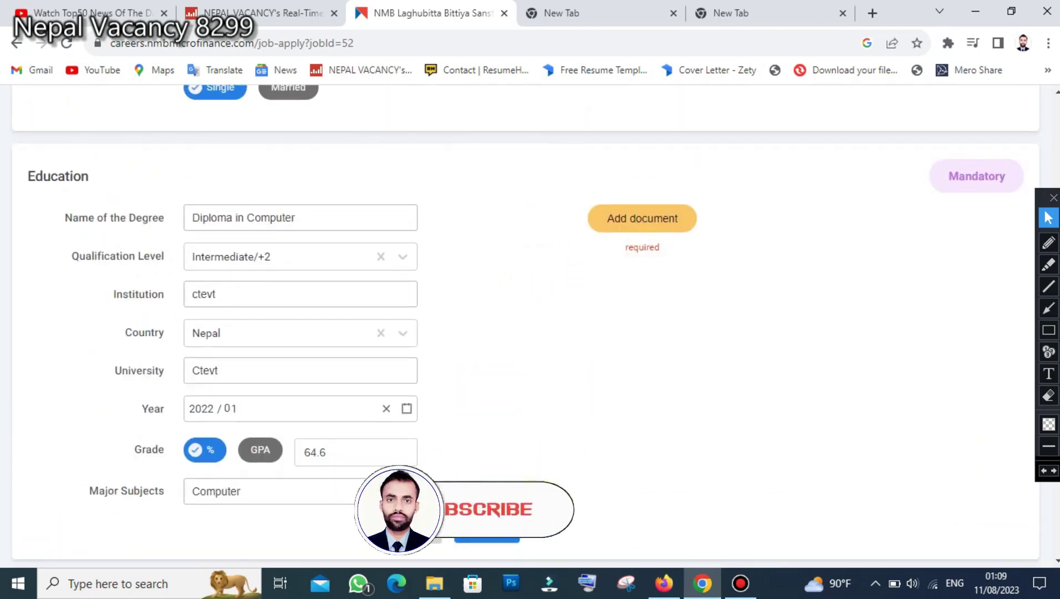
{"action": "scroll", "coordinate": [475, 297], "scroll_direction": "down", "scroll_amount": 3}
{"action": "scroll", "coordinate": [481, 300], "scroll_direction": "up", "scroll_amount": 3}
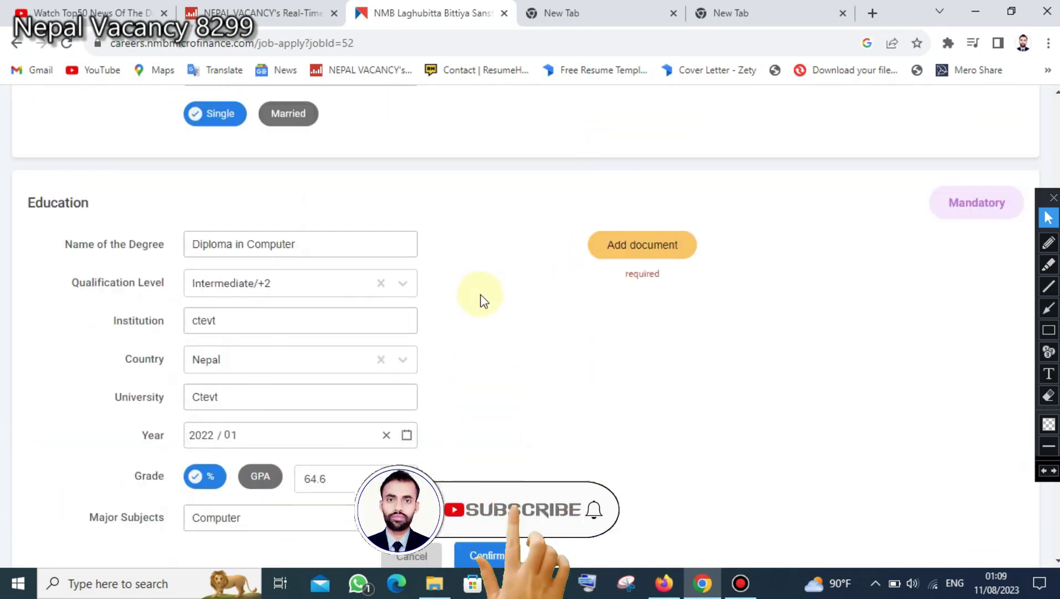
{"action": "scroll", "coordinate": [673, 312], "scroll_direction": "up", "scroll_amount": 1}
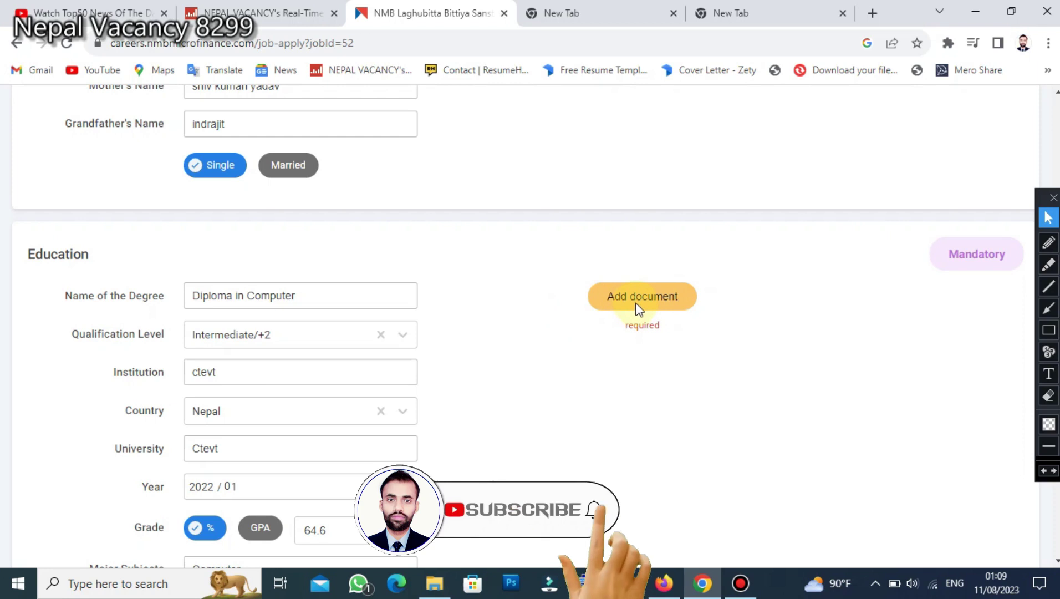
{"action": "scroll", "coordinate": [507, 308], "scroll_direction": "down", "scroll_amount": 1}
Step: Outline the optional Trainings section with a red annotation rectangle
{"action": "scroll", "coordinate": [506, 307], "scroll_direction": "down", "scroll_amount": 8}
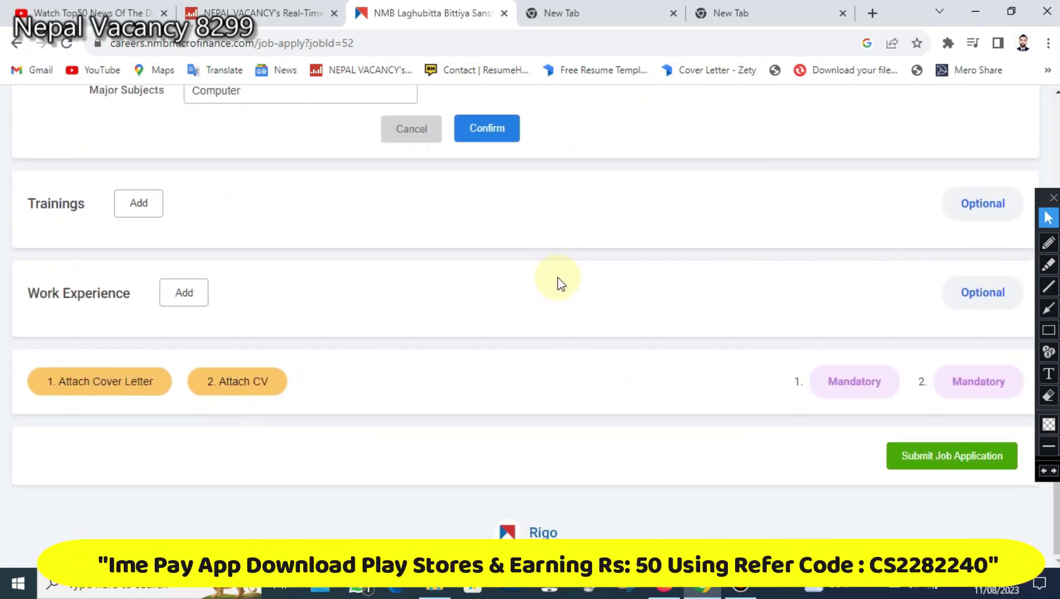
{"action": "mouse_move", "coordinate": [10, 170]}
{"action": "left_mouse_down"}
{"action": "mouse_move", "coordinate": [150, 229]}
{"action": "mouse_move", "coordinate": [1037, 233]}
{"action": "left_mouse_up"}
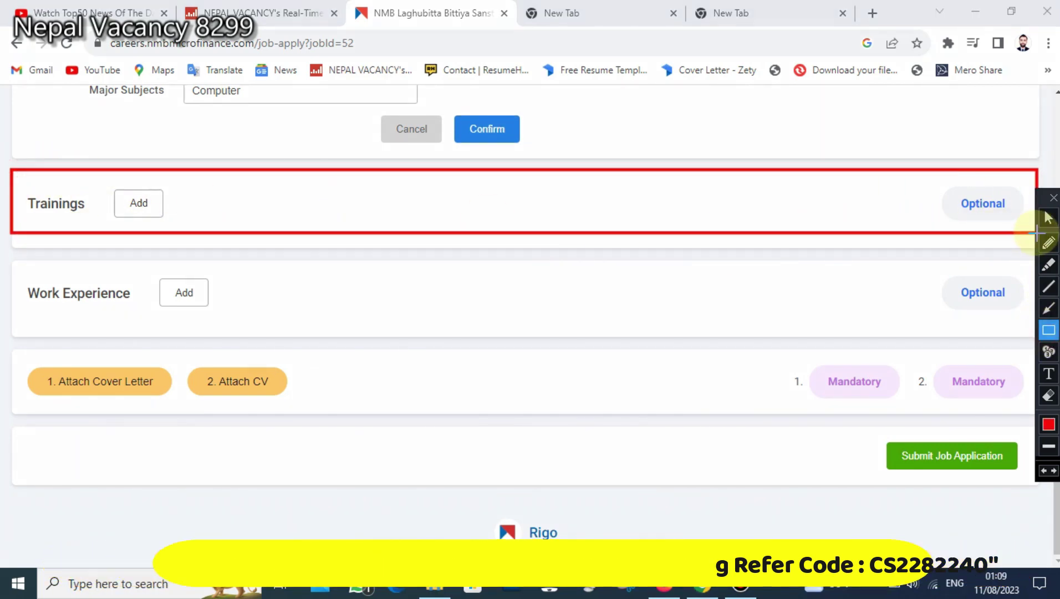
{"action": "left_click", "coordinate": [1049, 217]}
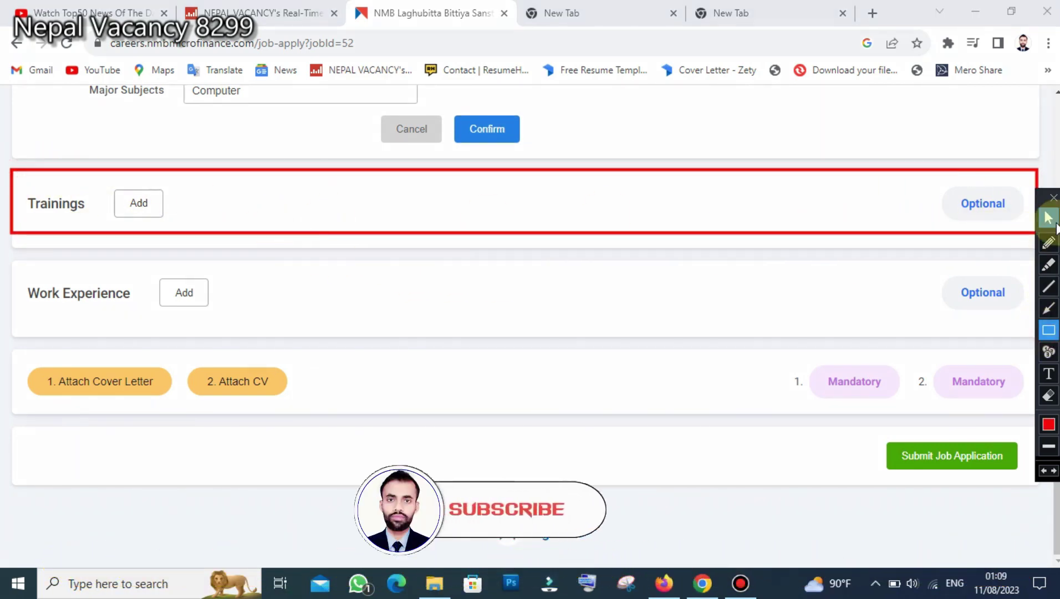
Step: Add a blank entry to the Trainings section and go through its institution, country and year fields
{"action": "left_click", "coordinate": [141, 211]}
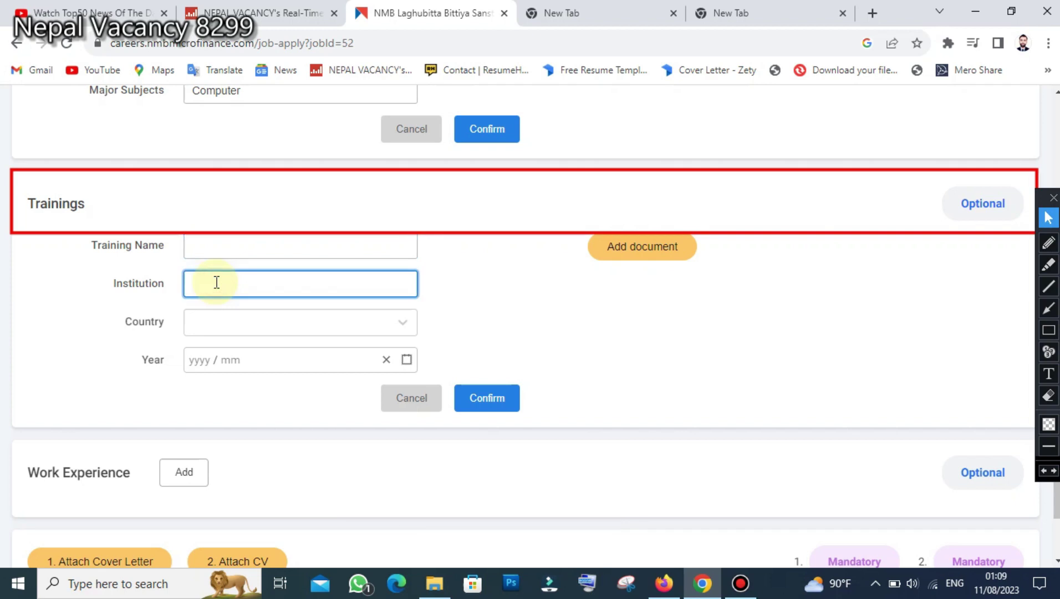
{"action": "left_click", "coordinate": [224, 327]}
{"action": "left_click", "coordinate": [63, 345]}
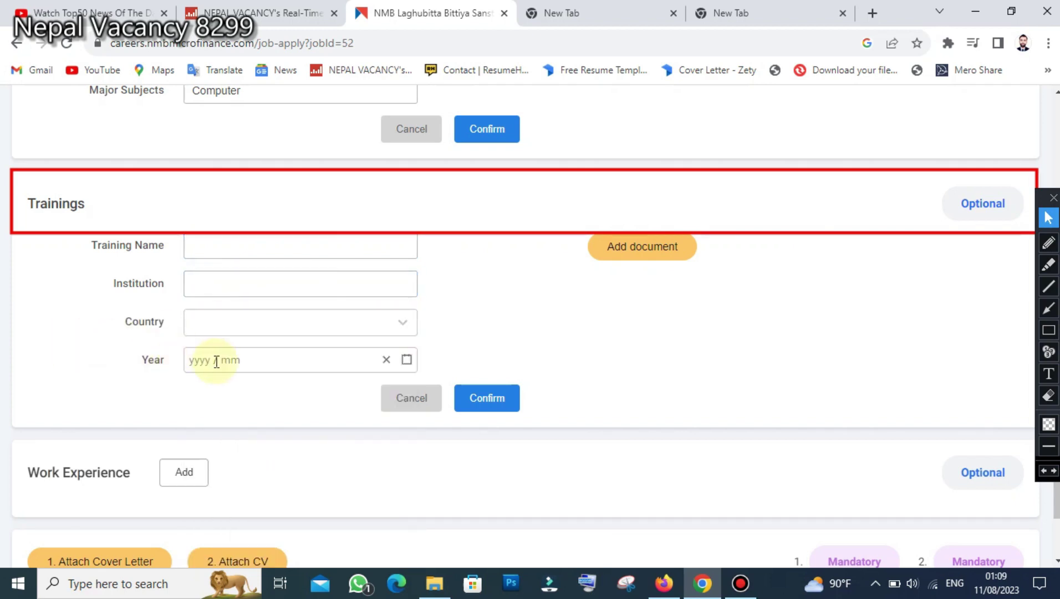
{"action": "left_click", "coordinate": [594, 320]}
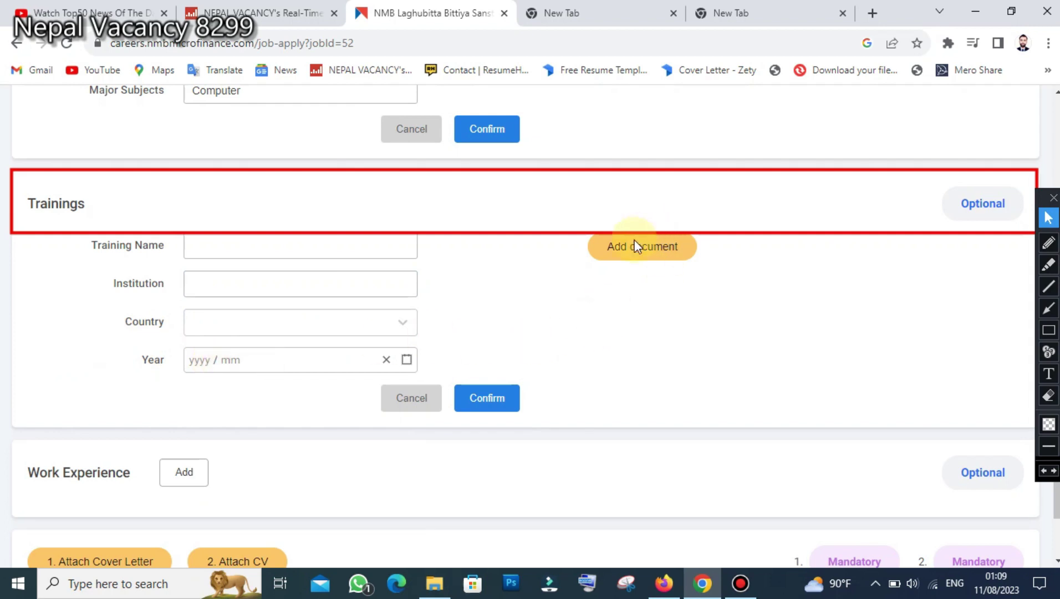
Step: Replace the Trainings outline with a red rectangle around the training entry's document upload area, and erase it again
{"action": "left_click", "coordinate": [1049, 331]}
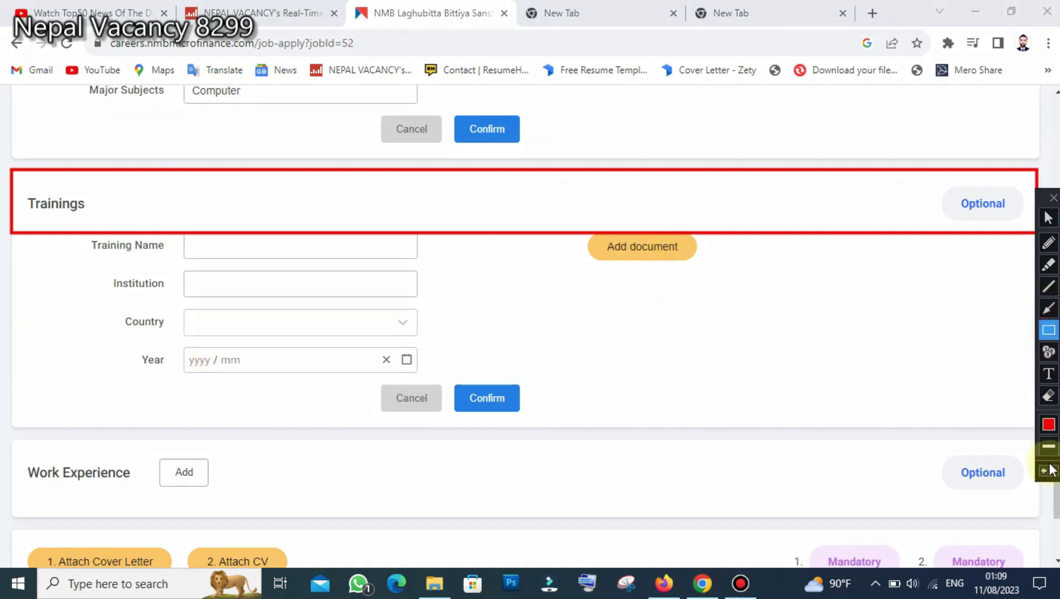
{"action": "left_click", "coordinate": [1042, 470]}
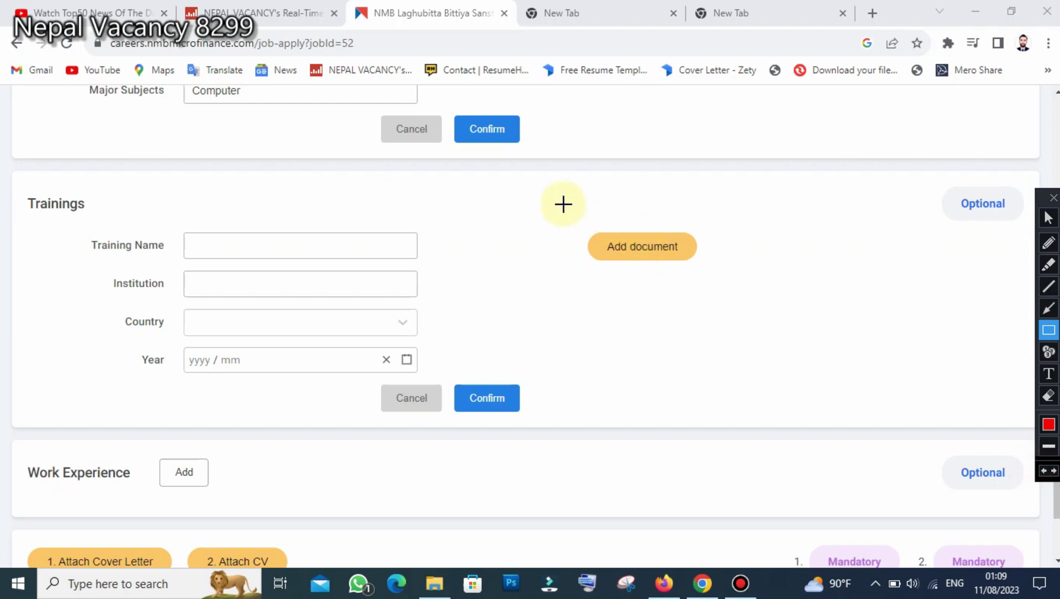
{"action": "left_click_drag", "start_coordinate": [563, 204], "coordinate": [782, 301]}
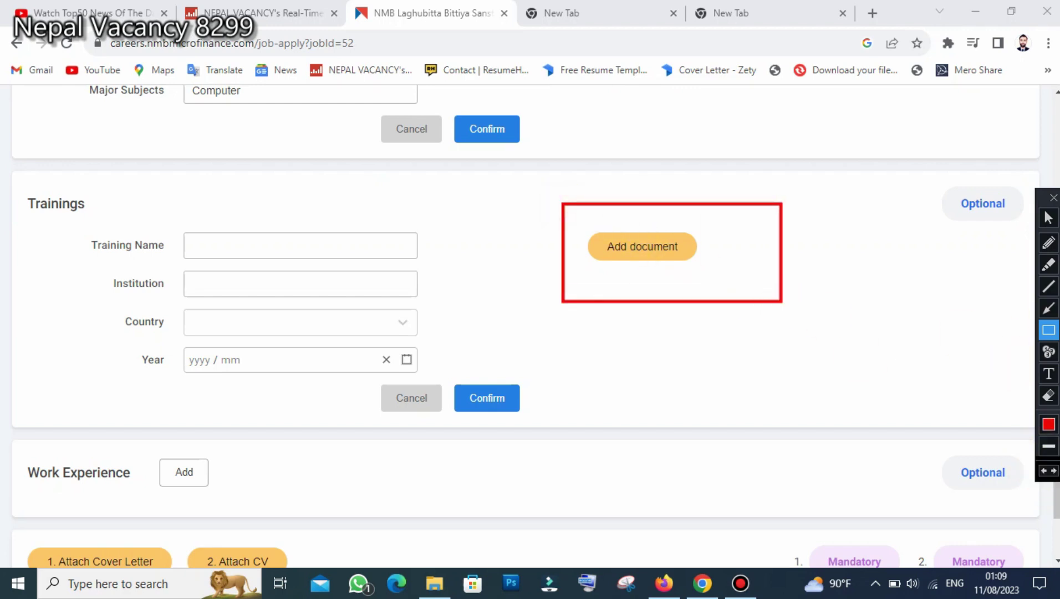
{"action": "left_click", "coordinate": [1043, 473]}
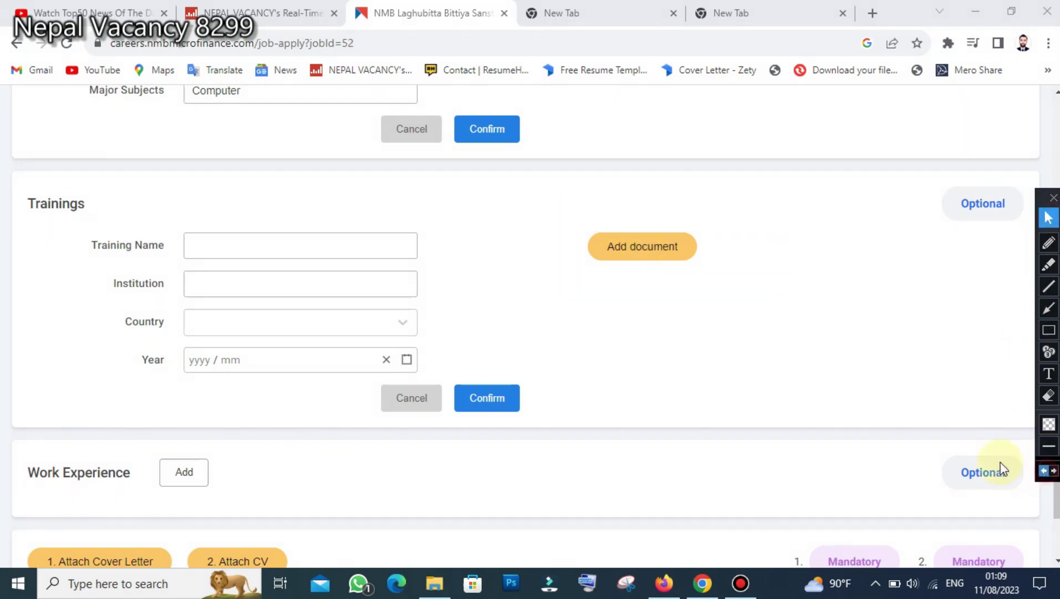
Step: Outline the confirmation control of the training entry with a red annotation rectangle and erase it again
{"action": "scroll", "coordinate": [410, 276], "scroll_direction": "down", "scroll_amount": 1}
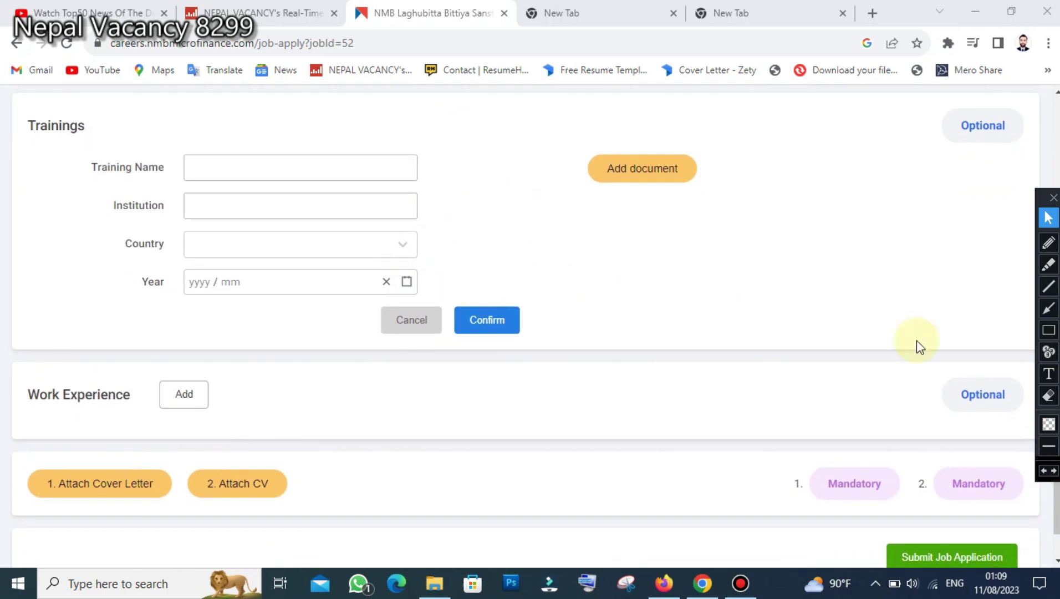
{"action": "left_click", "coordinate": [1050, 330]}
{"action": "left_click_drag", "start_coordinate": [441, 274], "coordinate": [549, 344]}
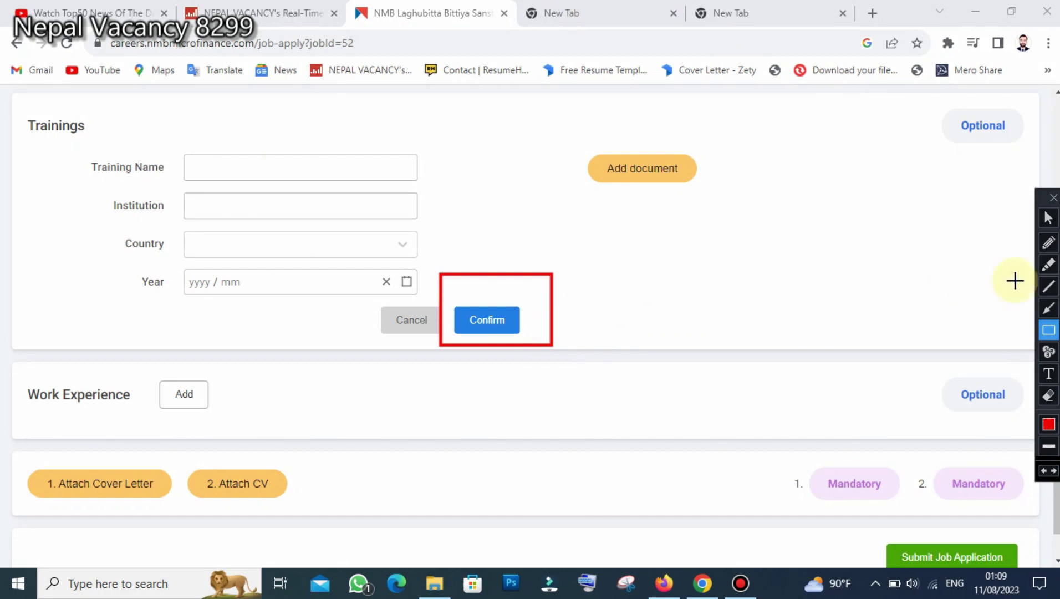
{"action": "left_click", "coordinate": [1047, 472]}
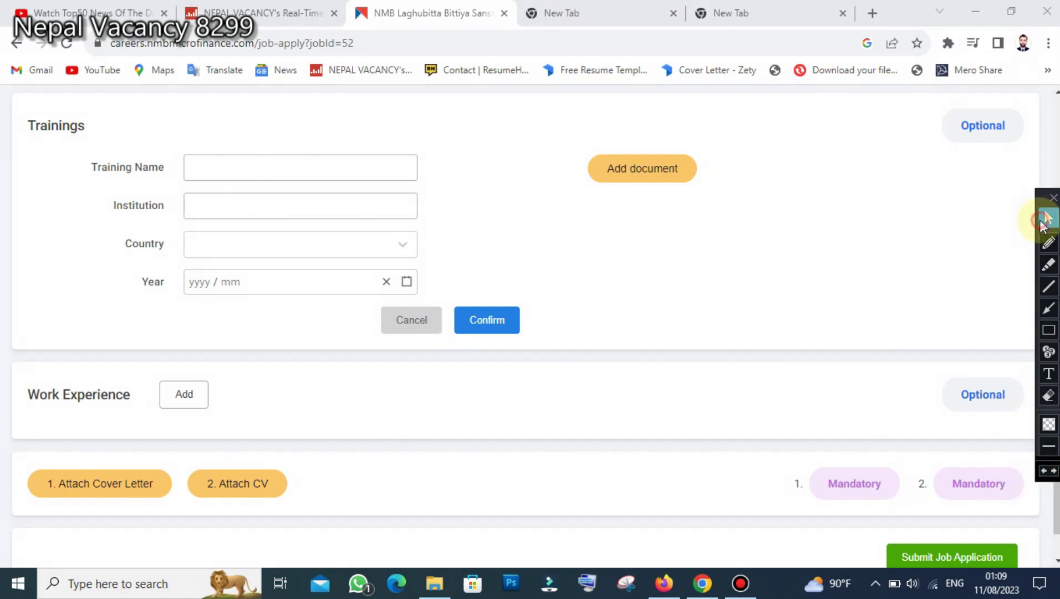
Step: Outline the optional Work Experience section with a red annotation rectangle and return to the normal pointer
{"action": "scroll", "coordinate": [79, 315], "scroll_direction": "down", "scroll_amount": 2}
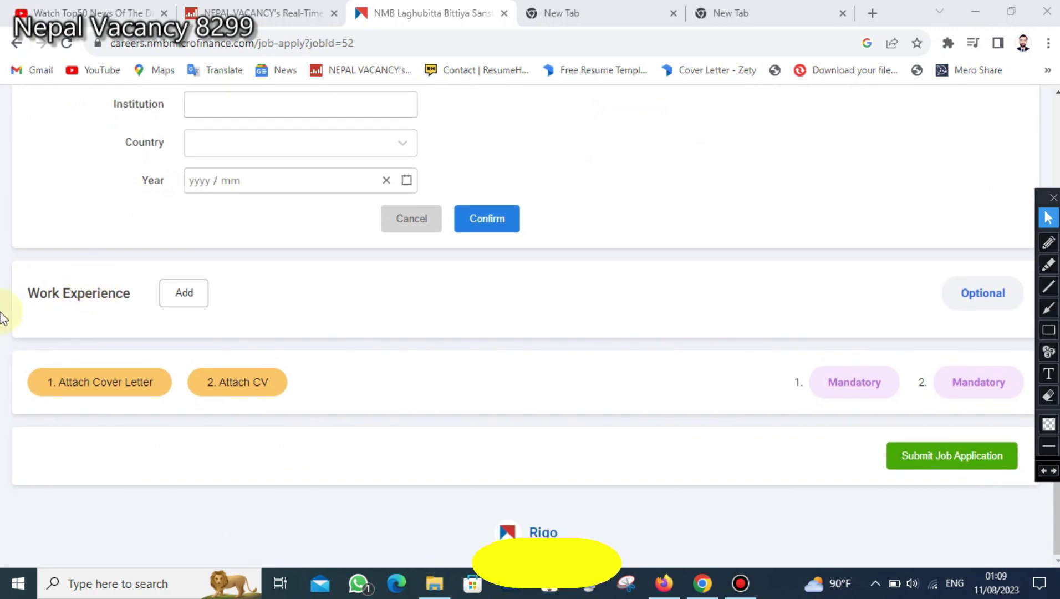
{"action": "left_click", "coordinate": [1047, 331]}
{"action": "mouse_move", "coordinate": [4, 255]}
{"action": "left_mouse_down"}
{"action": "mouse_move", "coordinate": [86, 303]}
{"action": "mouse_move", "coordinate": [1017, 321]}
{"action": "left_mouse_up"}
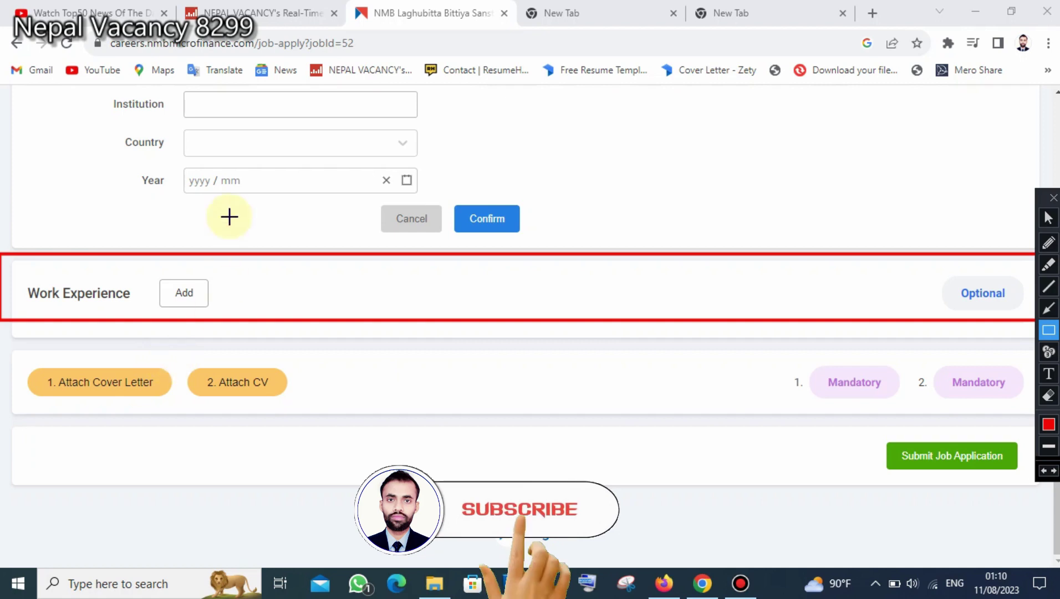
{"action": "left_click", "coordinate": [1049, 218]}
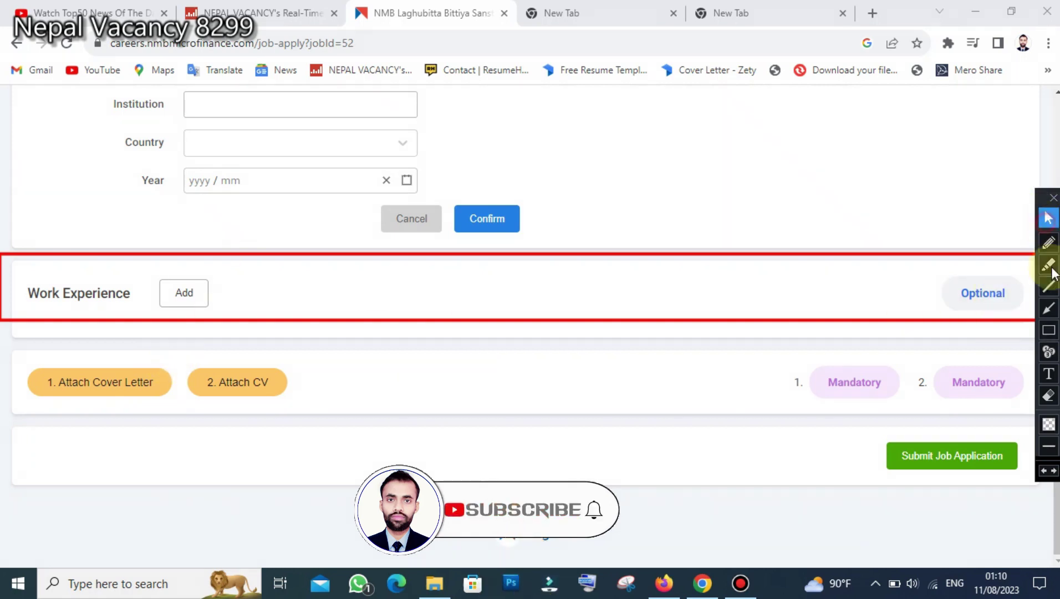
Step: Clear the red annotation and add a work experience entry with "Computer operator" as the organization
{"action": "left_click", "coordinate": [1046, 470]}
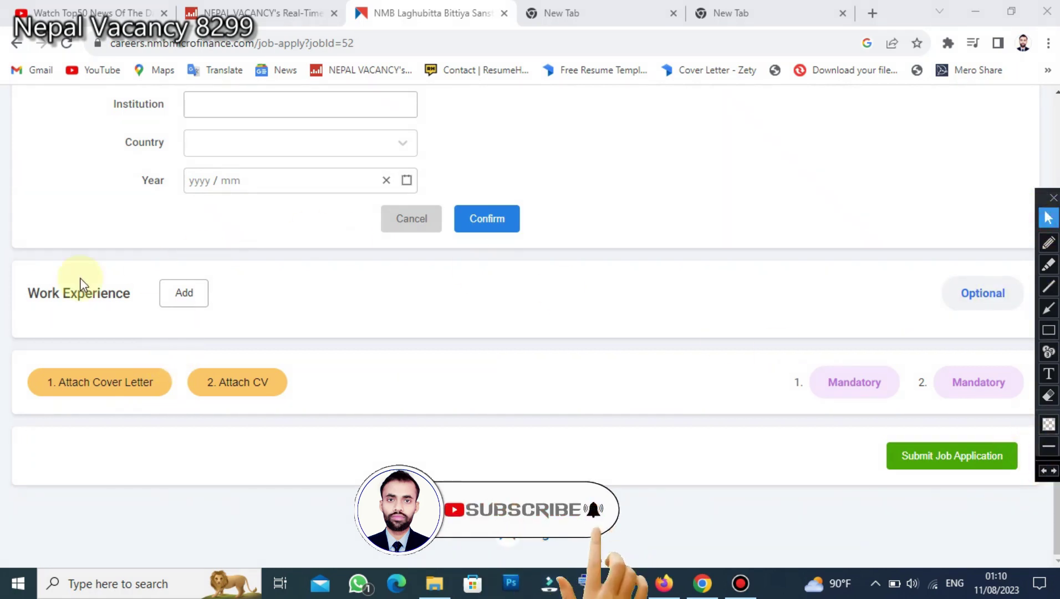
{"action": "left_click", "coordinate": [175, 303]}
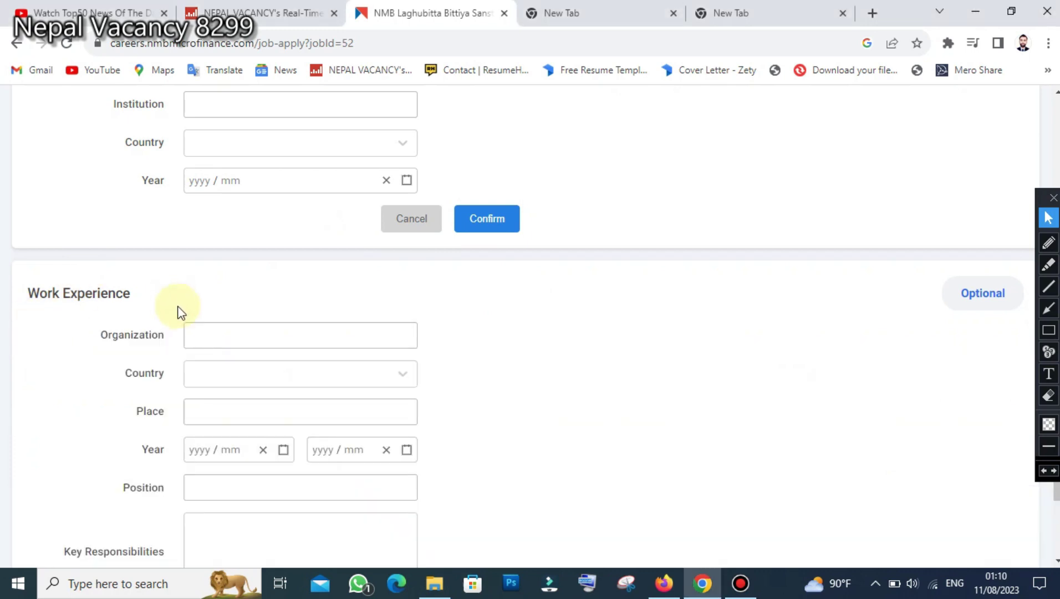
{"action": "scroll", "coordinate": [215, 360], "scroll_direction": "down", "scroll_amount": 2}
{"action": "left_click", "coordinate": [253, 261]}
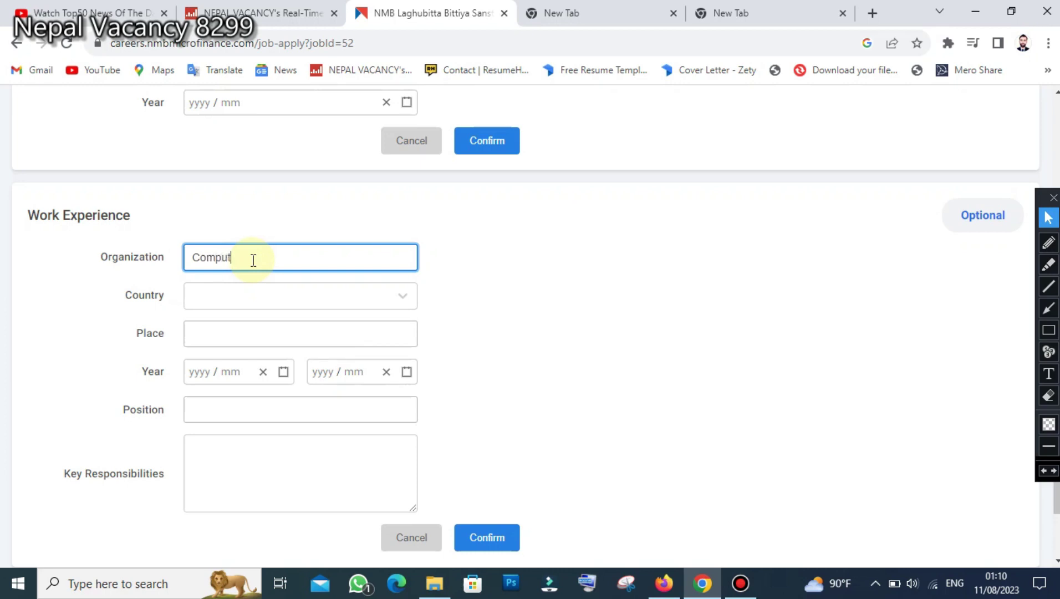
{"action": "type", "text": "er operator"}
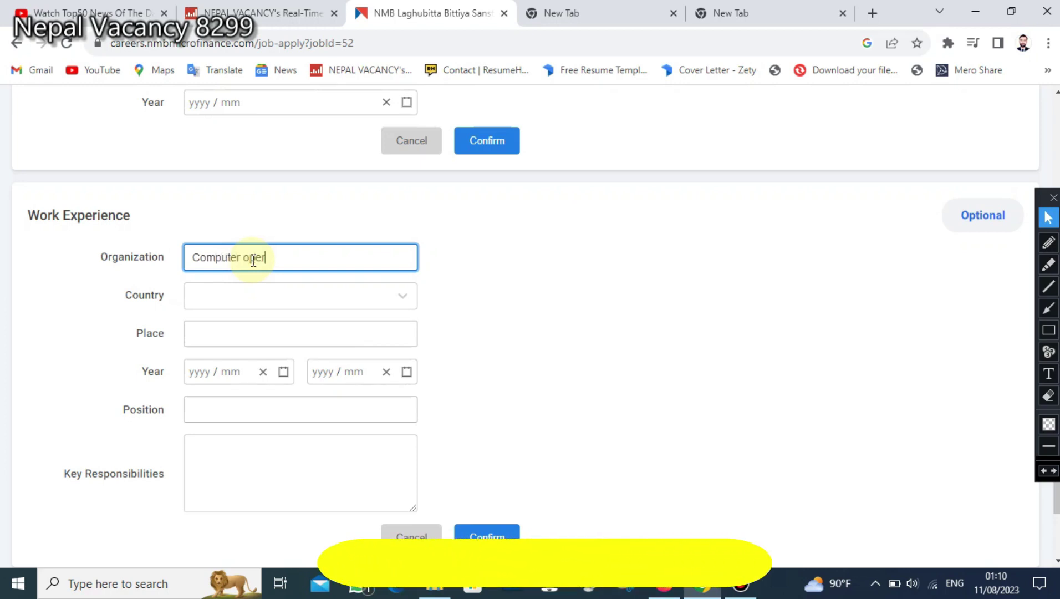
Step: Set the work experience entry's country to Nepal and its place to "janakpur dham"
{"action": "left_click", "coordinate": [283, 299]}
{"action": "type", "text": "bn"}
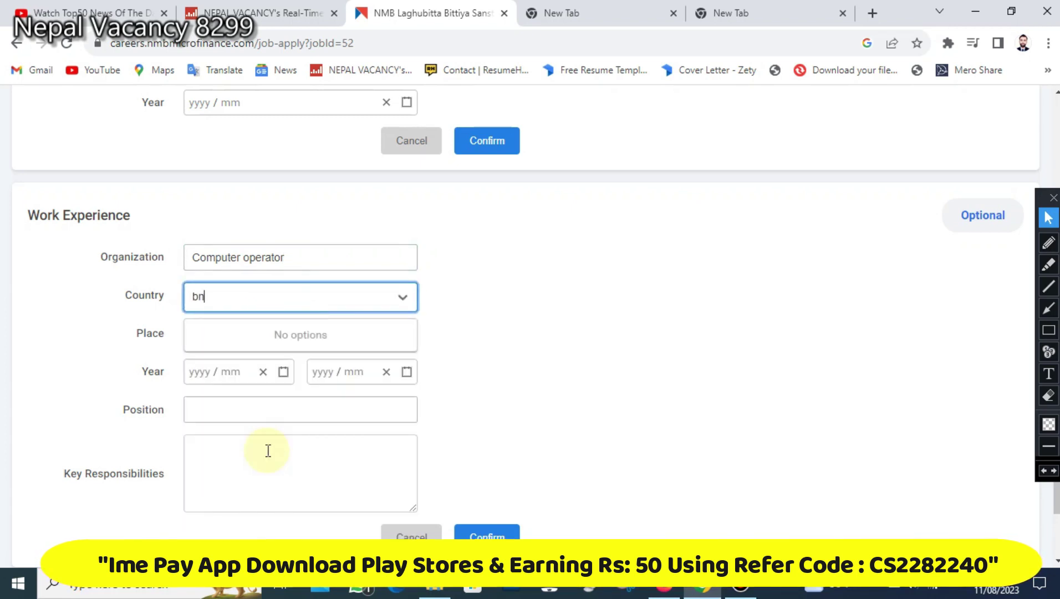
{"action": "key", "text": "BackSpace"}
{"action": "key", "text": "BackSpace"}
{"action": "type", "text": "nepal"}
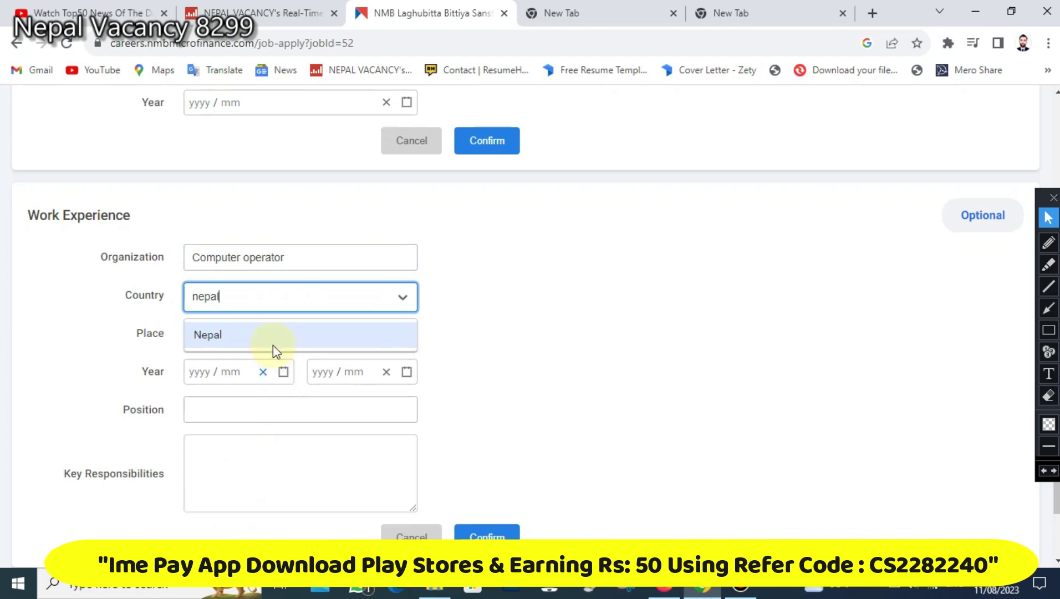
{"action": "left_click", "coordinate": [275, 351]}
{"action": "left_click", "coordinate": [264, 339]}
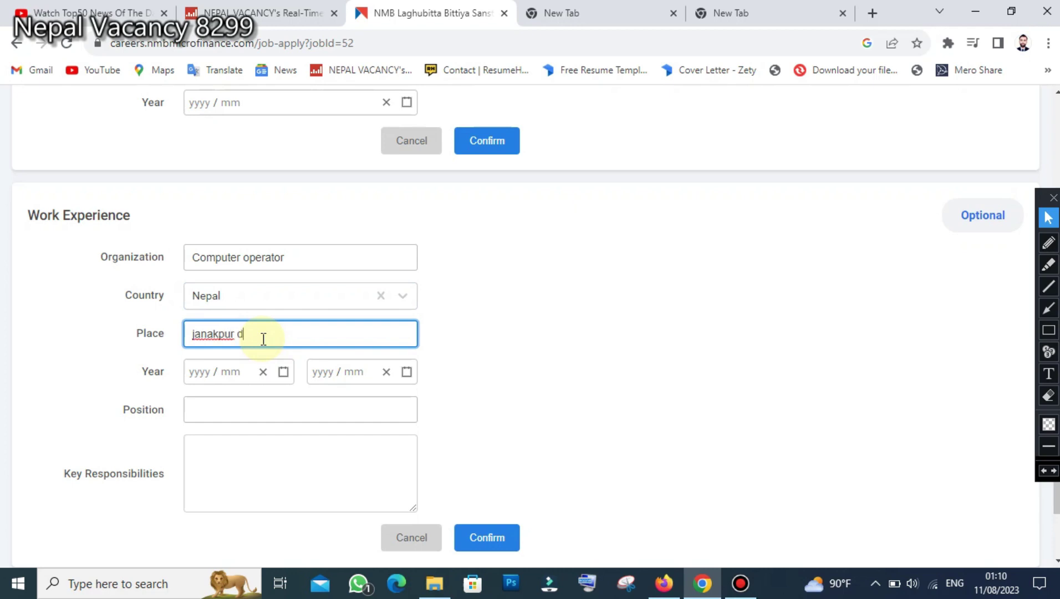
Step: Set the work experience entry's start month to August 2023
{"action": "left_click", "coordinate": [222, 371]}
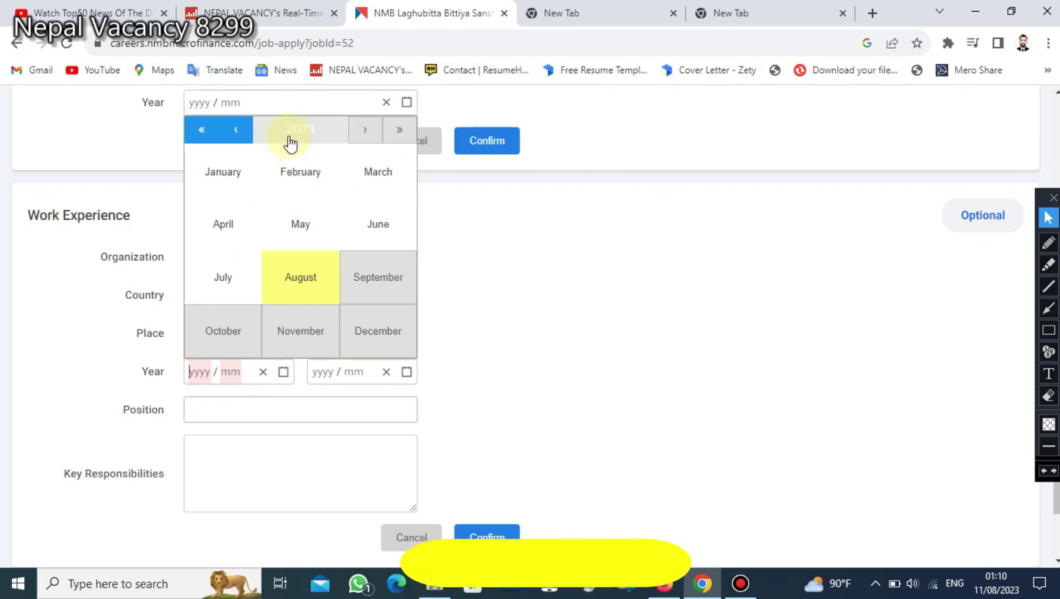
{"action": "left_click", "coordinate": [231, 136]}
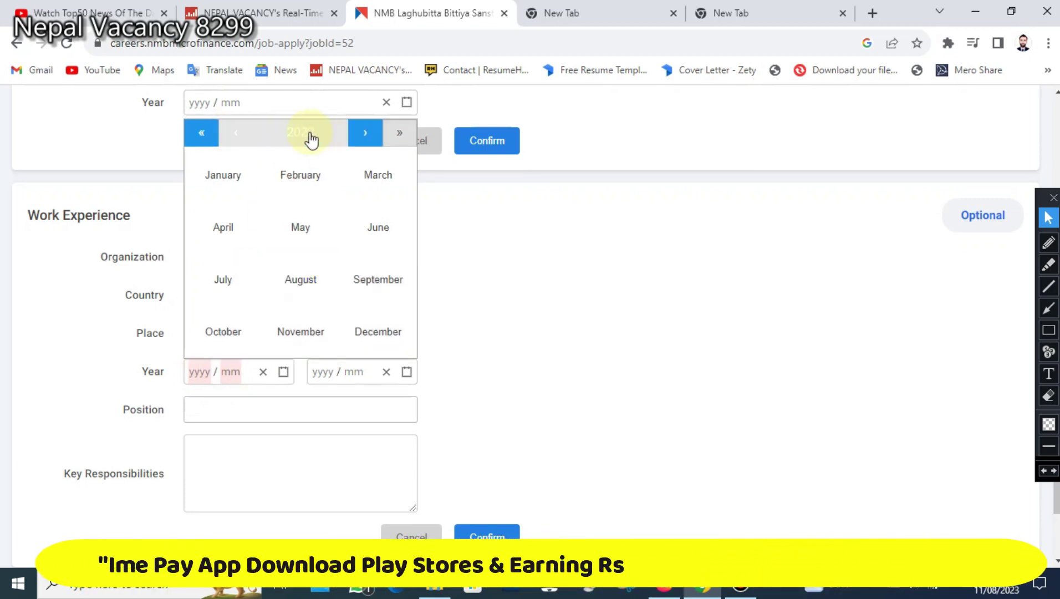
{"action": "left_click", "coordinate": [235, 136]}
{"action": "left_click", "coordinate": [298, 139]}
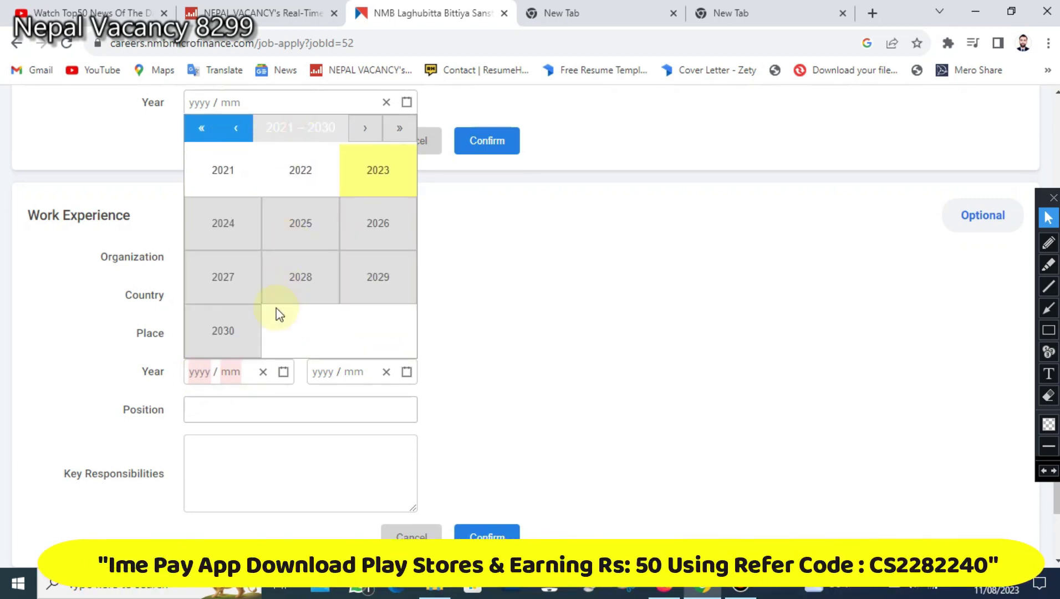
{"action": "left_click", "coordinate": [373, 176]}
{"action": "left_click", "coordinate": [314, 280]}
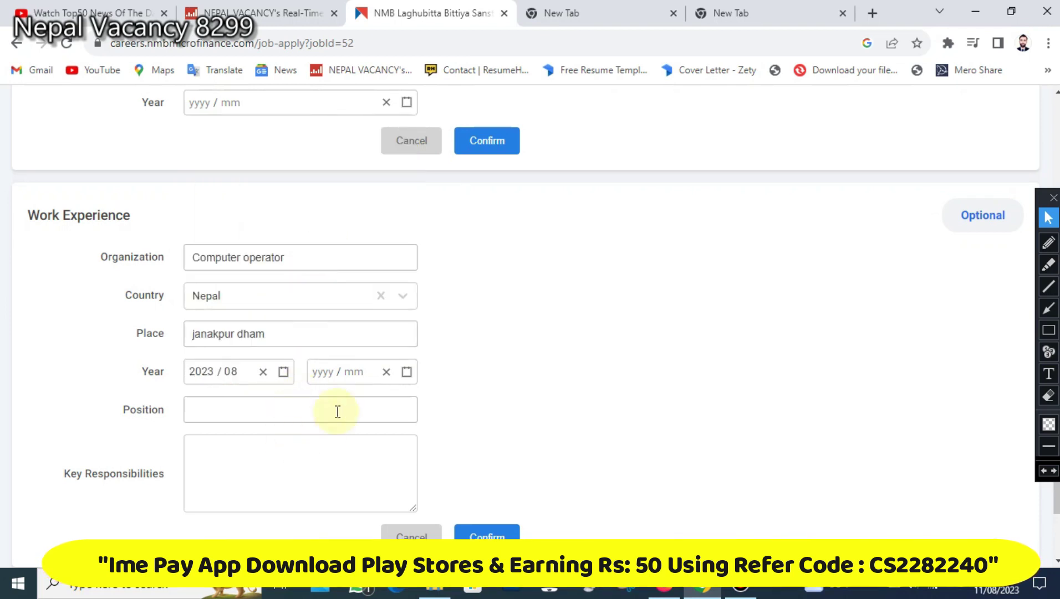
Step: Set the work experience period to start in May 2021 and end in February 2023
{"action": "left_click", "coordinate": [211, 367]}
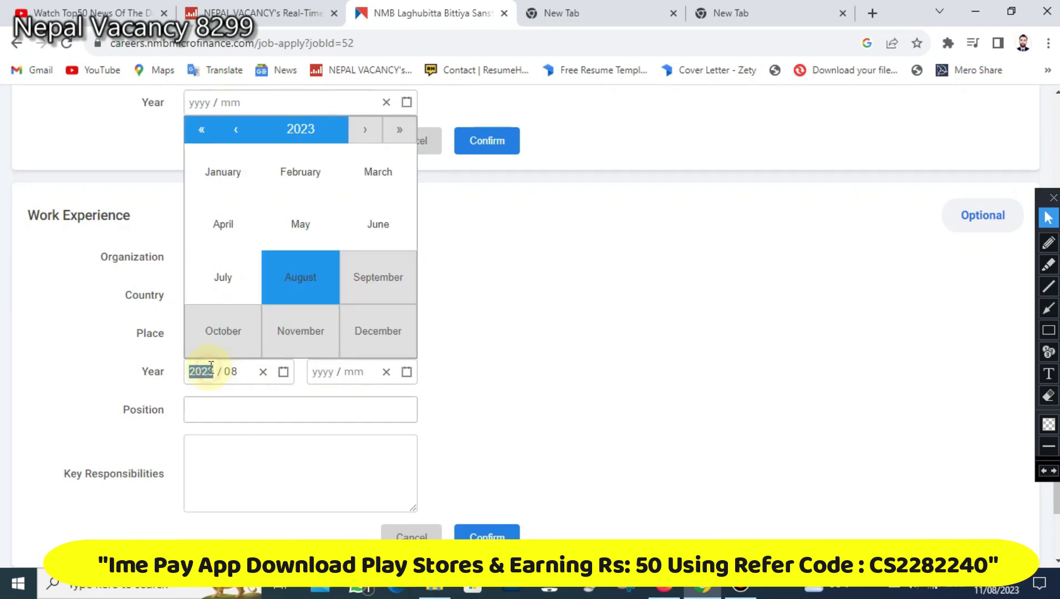
{"action": "left_click", "coordinate": [303, 134]}
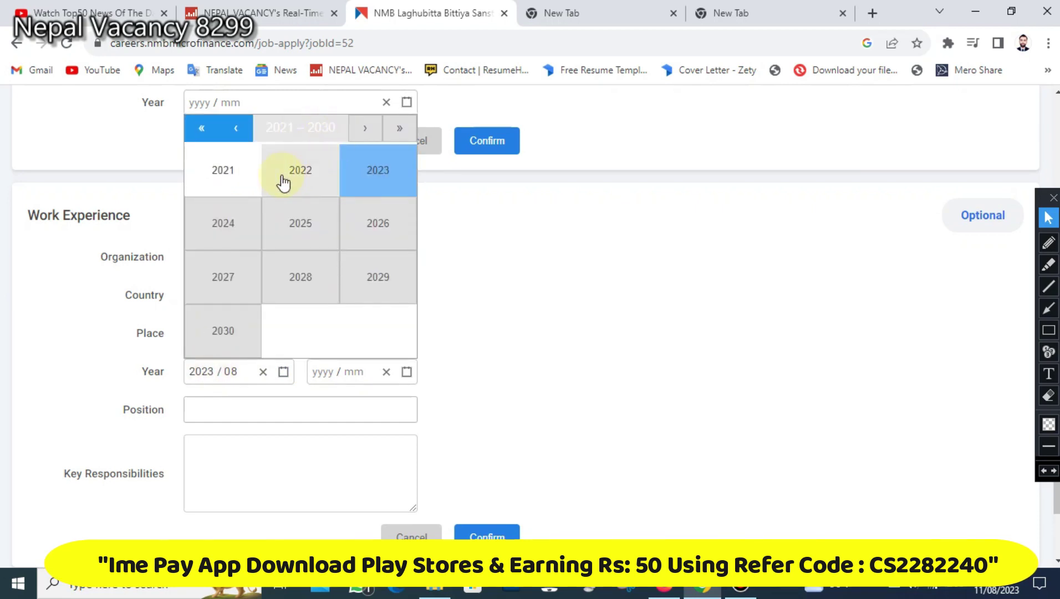
{"action": "left_click", "coordinate": [244, 173]}
{"action": "left_click", "coordinate": [301, 237]}
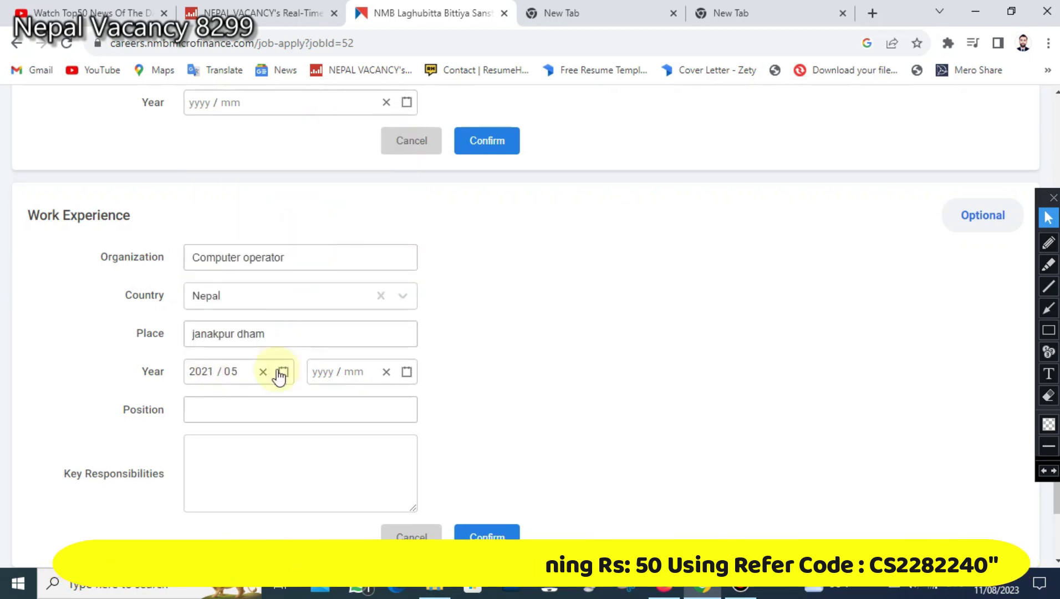
{"action": "left_click", "coordinate": [323, 371]}
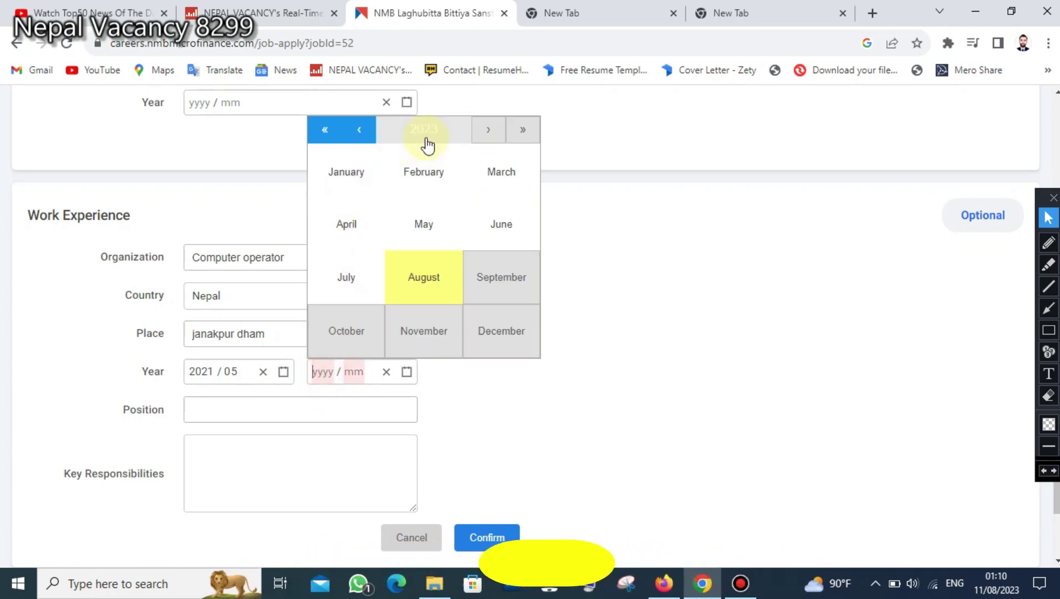
{"action": "left_click", "coordinate": [424, 172]}
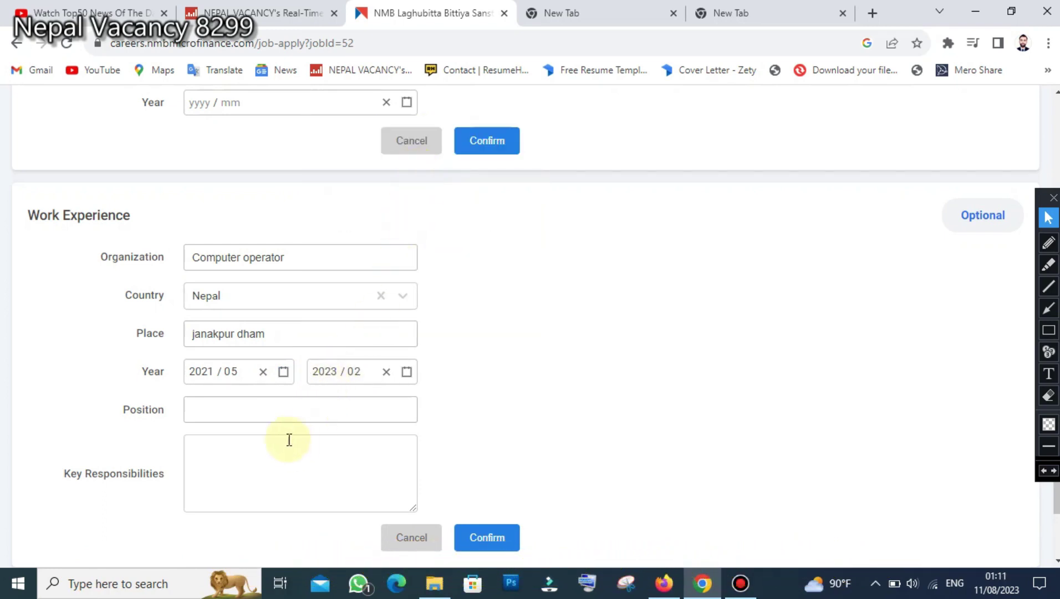
Step: Enter "computer operator" as the position and move on to the empty key responsibilities field
{"action": "scroll", "coordinate": [289, 439], "scroll_direction": "down", "scroll_amount": 1}
{"action": "left_click", "coordinate": [230, 334]}
{"action": "type", "text": "comput"}
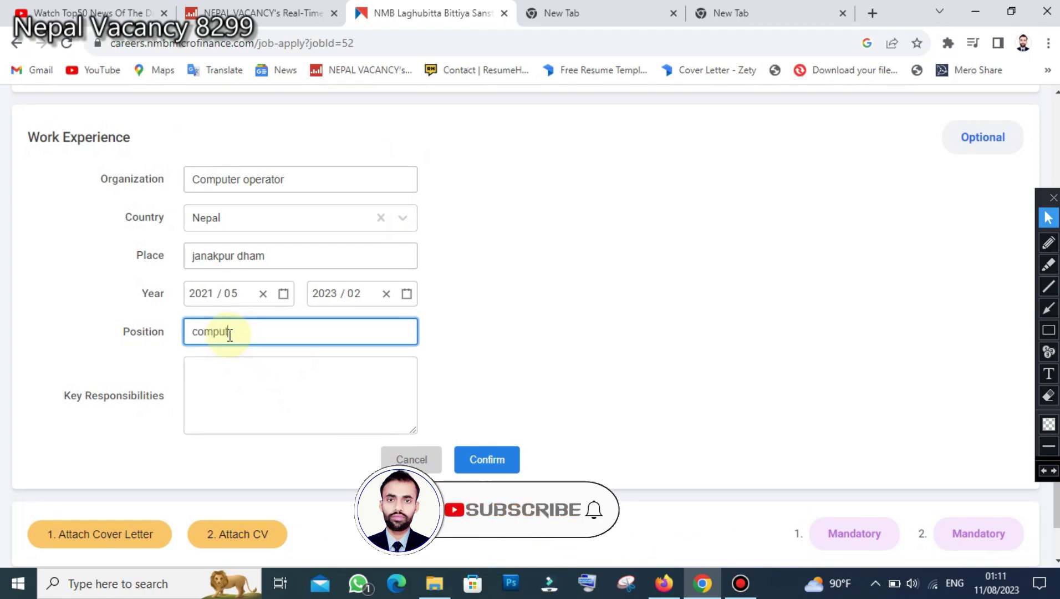
{"action": "type", "text": "er oper"}
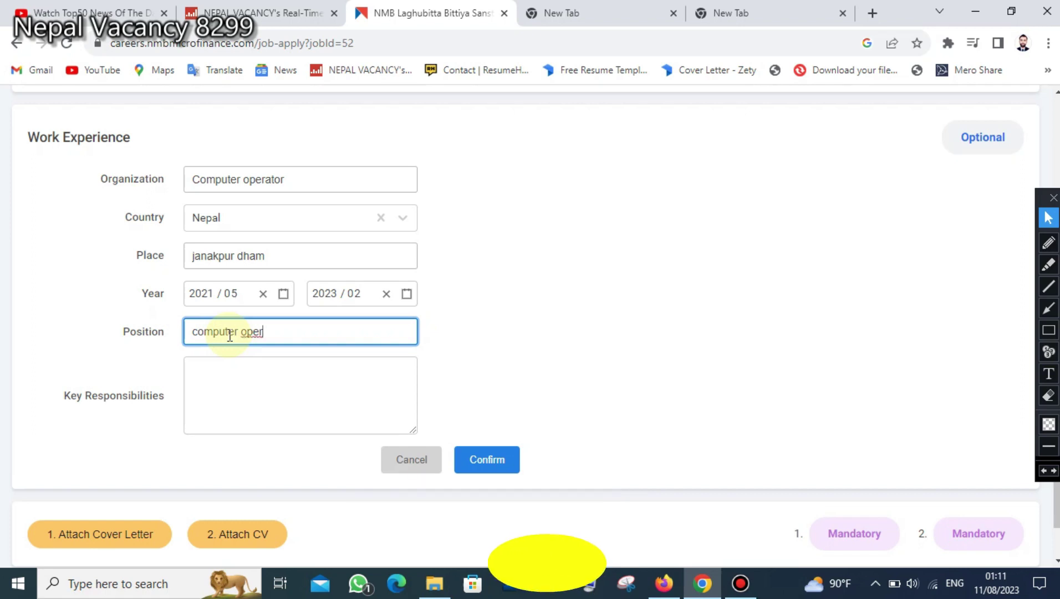
{"action": "type", "text": "ator"}
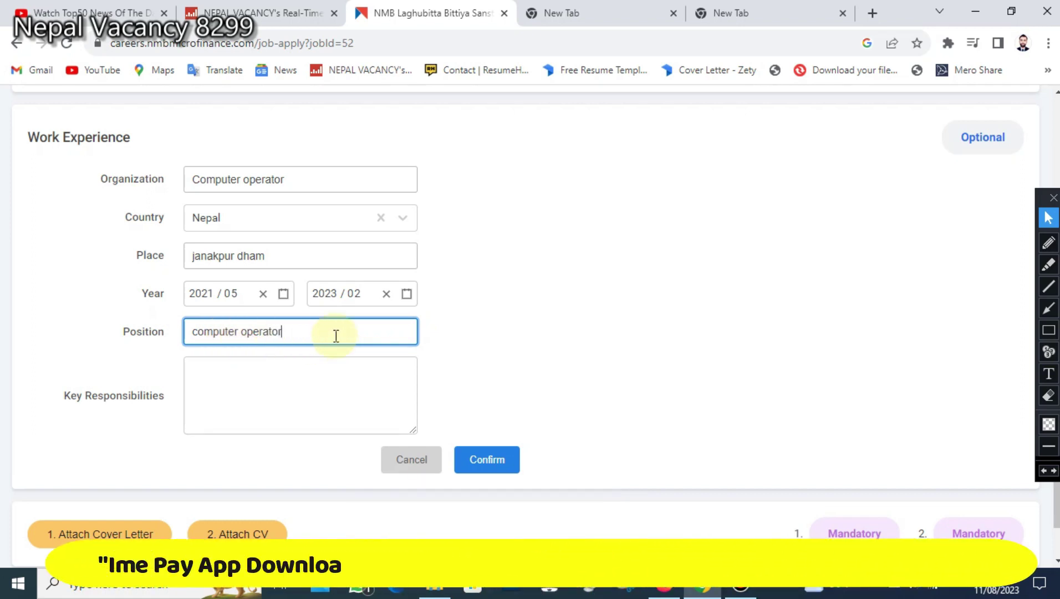
{"action": "left_click", "coordinate": [250, 393]}
{"action": "scroll", "coordinate": [314, 347], "scroll_direction": "down", "scroll_amount": 3}
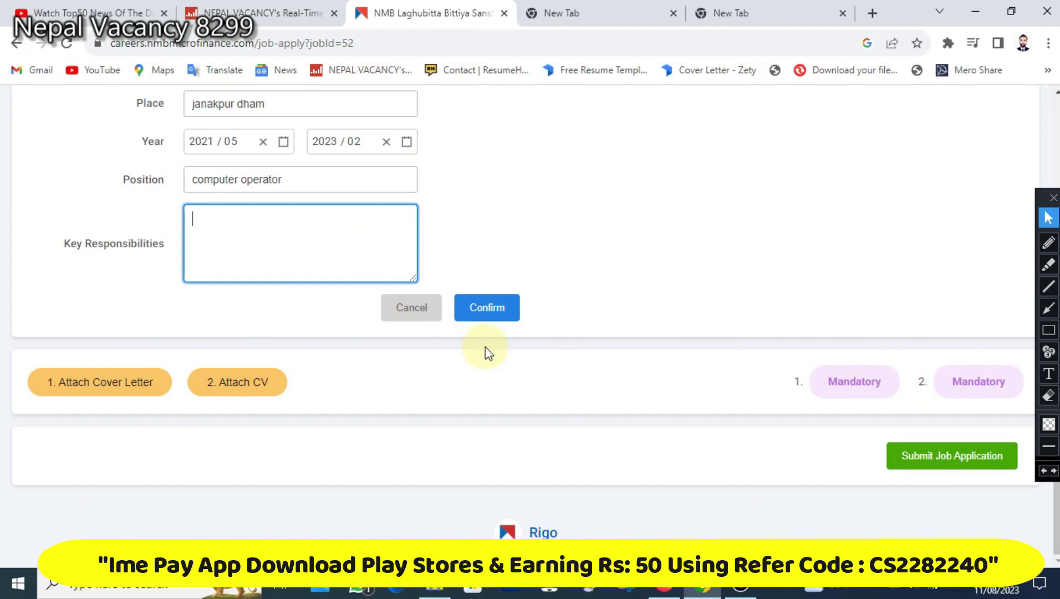
Step: Outline the work experience entry's confirmation control with a red annotation rectangle and return to the normal pointer
{"action": "left_click", "coordinate": [1049, 329]}
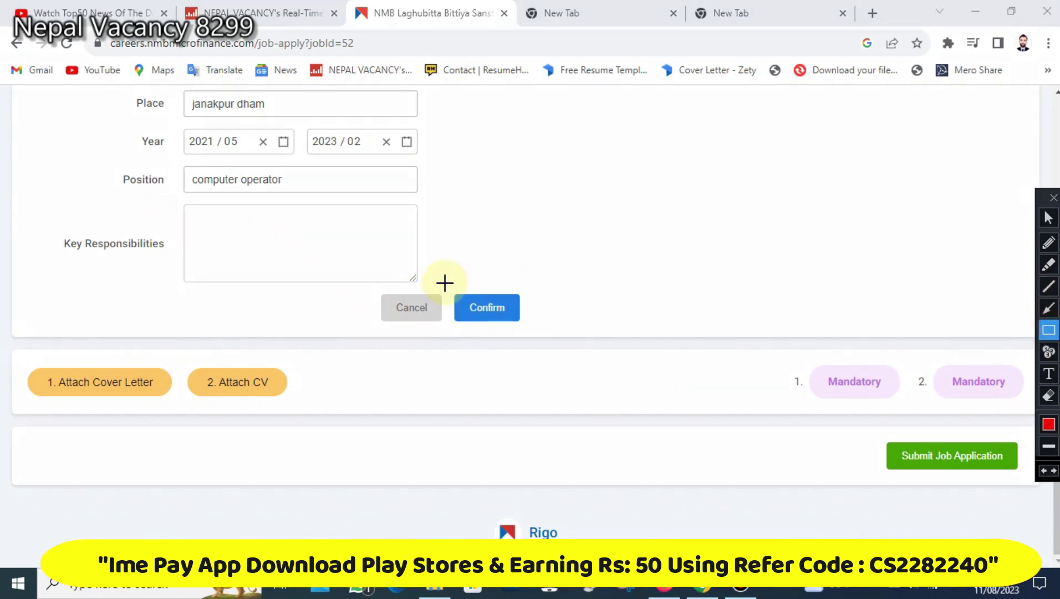
{"action": "left_click_drag", "start_coordinate": [544, 315], "coordinate": [568, 328]}
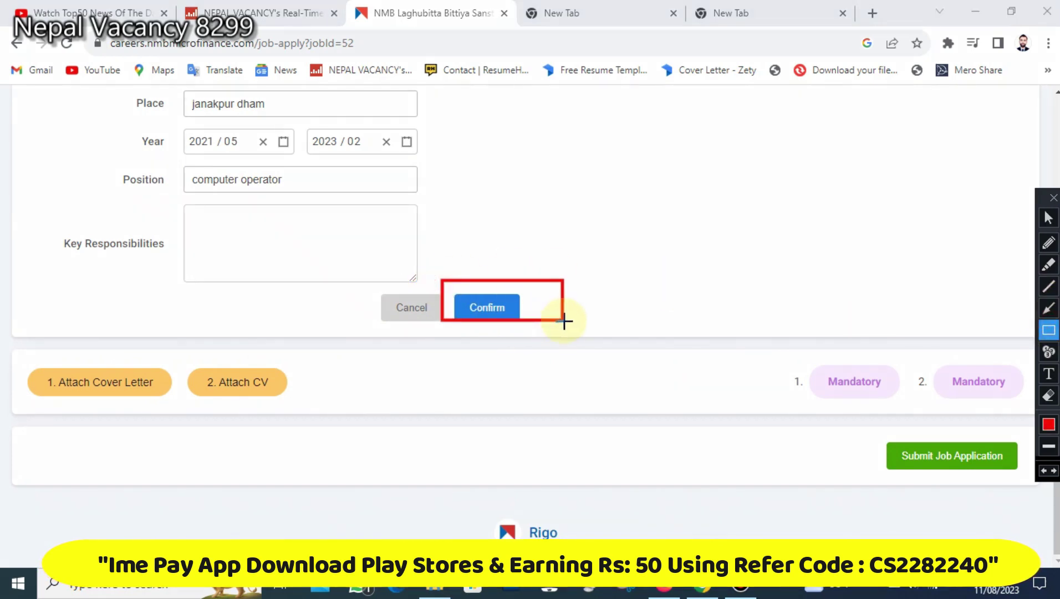
{"action": "left_click", "coordinate": [1048, 220]}
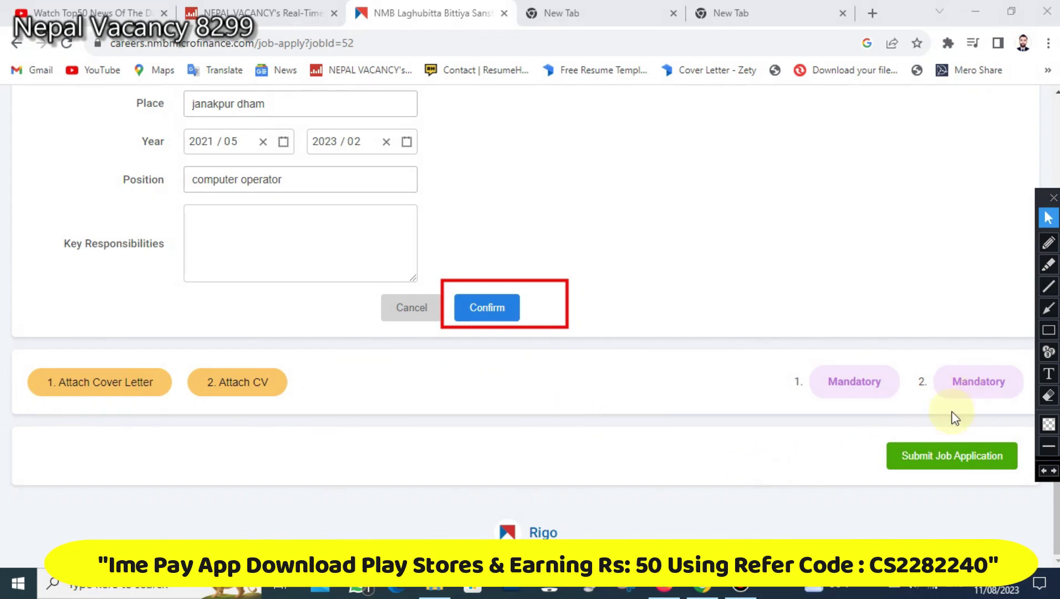
Step: Start attaching the cover letter and browse to the Desktop folder for the file
{"action": "left_click", "coordinate": [75, 384]}
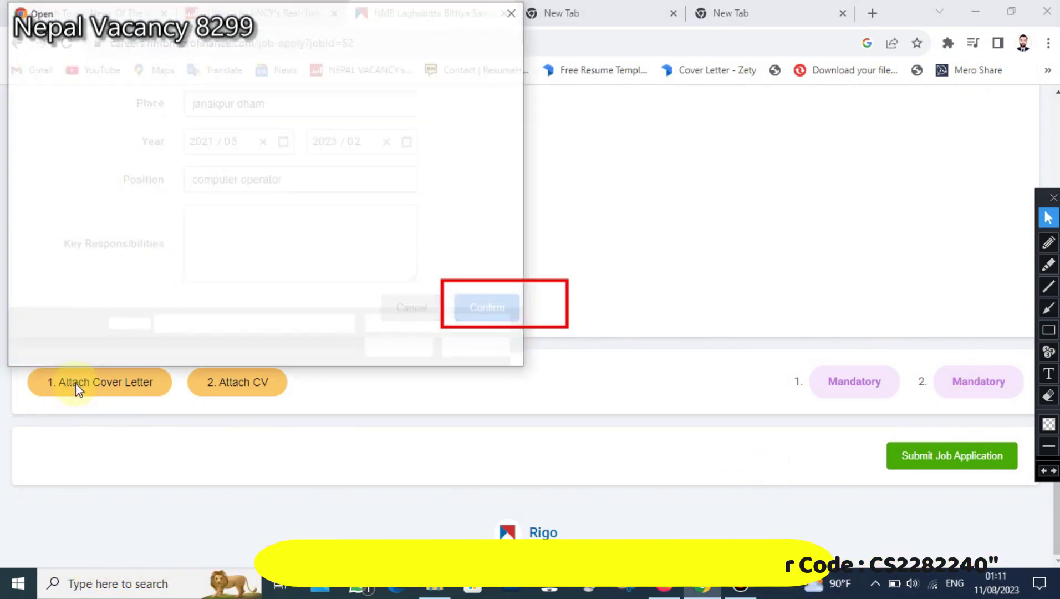
{"action": "left_click", "coordinate": [50, 115]}
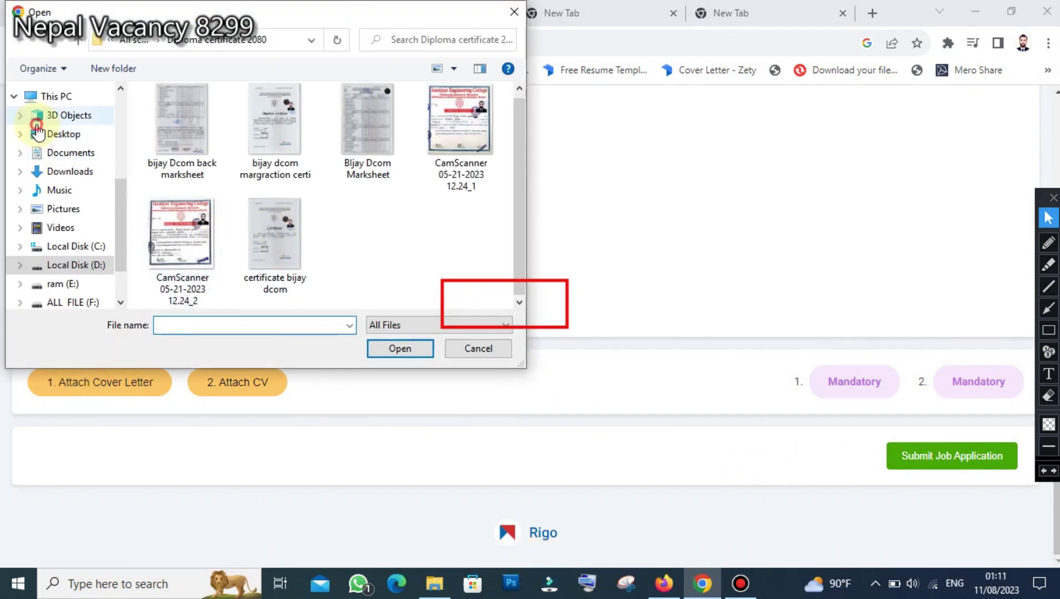
{"action": "left_click", "coordinate": [45, 135]}
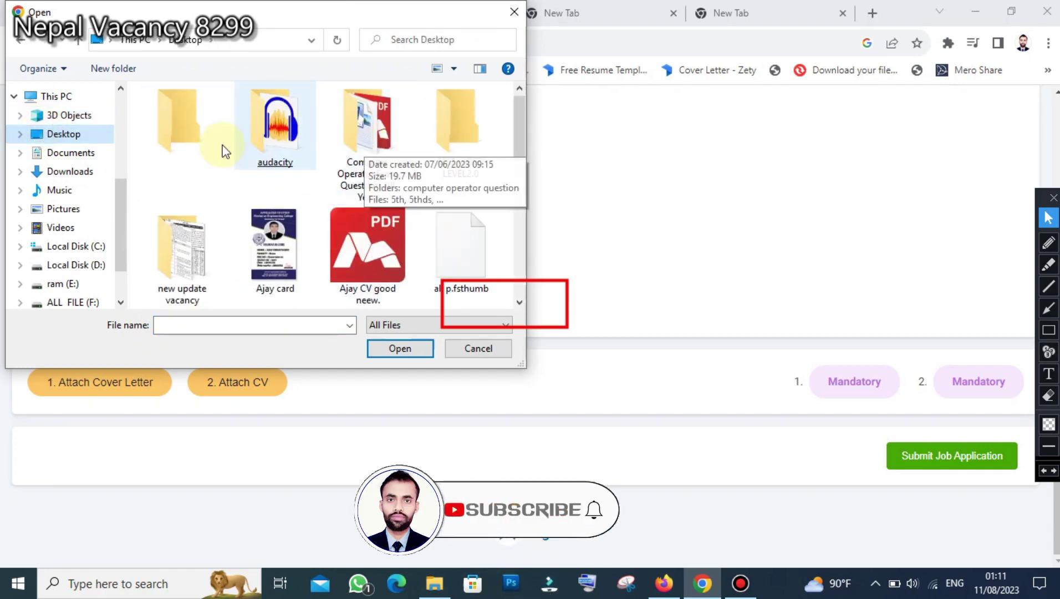
{"action": "left_click", "coordinate": [198, 271]}
{"action": "double_click", "coordinate": [198, 270]}
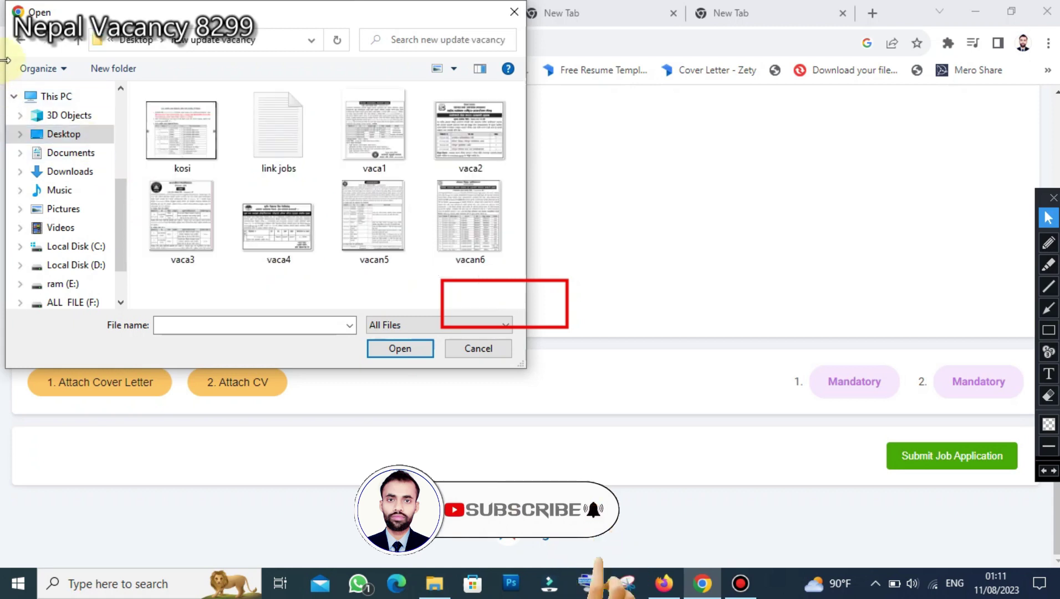
{"action": "left_click", "coordinate": [20, 41]}
Step: Attach the PDF whose name starts with "Cover letter" from the applicant's CV folder inside EDIT VIDEO LEVEL2.0 as the cover letter
{"action": "scroll", "coordinate": [288, 238], "scroll_direction": "down", "scroll_amount": 3}
{"action": "scroll", "coordinate": [351, 219], "scroll_direction": "up", "scroll_amount": 3}
{"action": "double_click", "coordinate": [452, 150]}
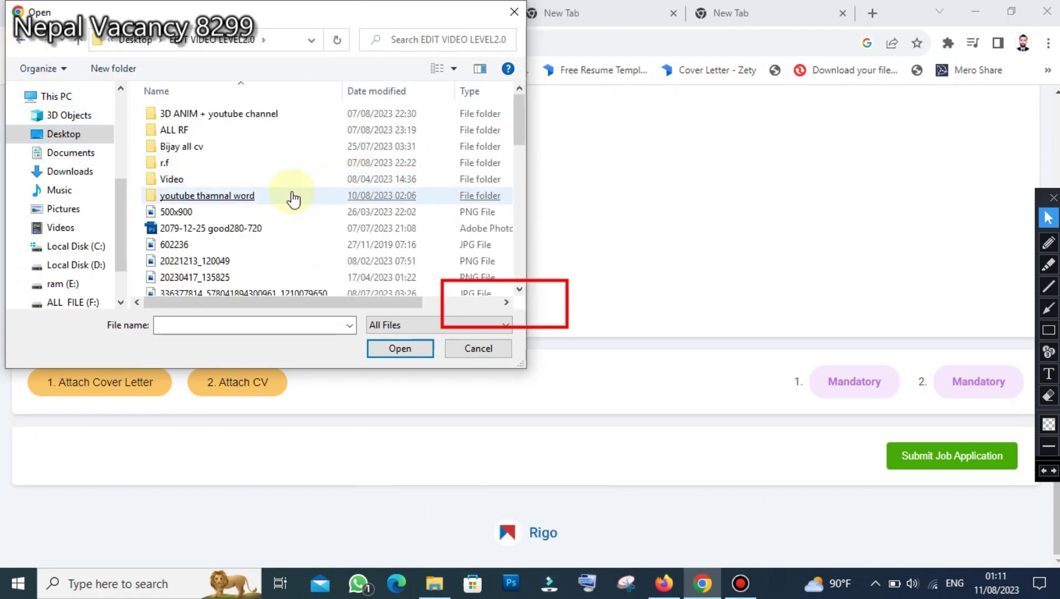
{"action": "scroll", "coordinate": [242, 237], "scroll_direction": "down", "scroll_amount": 2}
{"action": "scroll", "coordinate": [241, 237], "scroll_direction": "down", "scroll_amount": 1}
{"action": "left_click", "coordinate": [219, 222]}
{"action": "scroll", "coordinate": [222, 222], "scroll_direction": "up", "scroll_amount": 3}
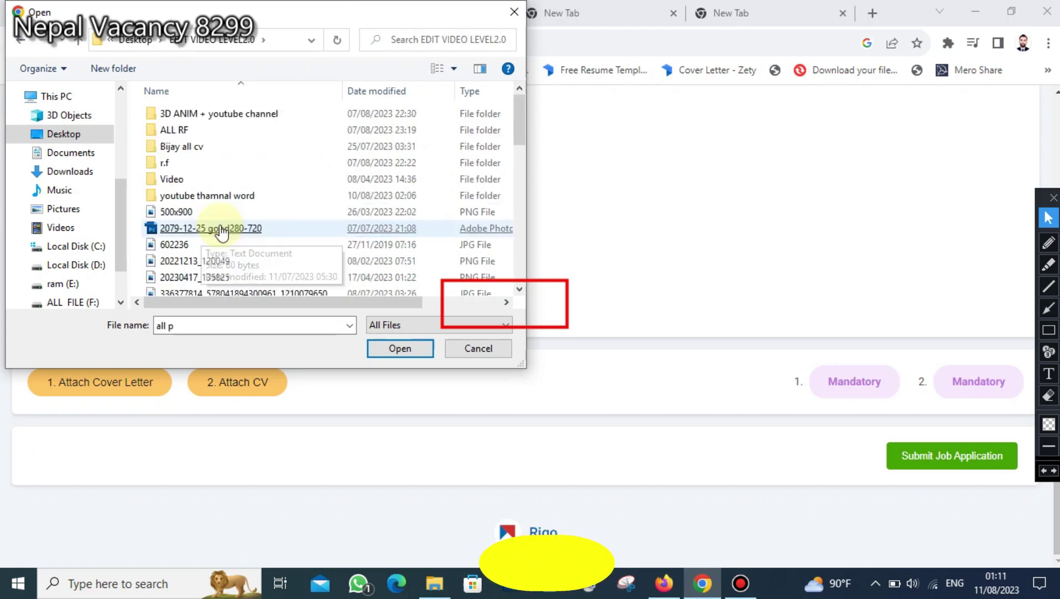
{"action": "double_click", "coordinate": [183, 146]}
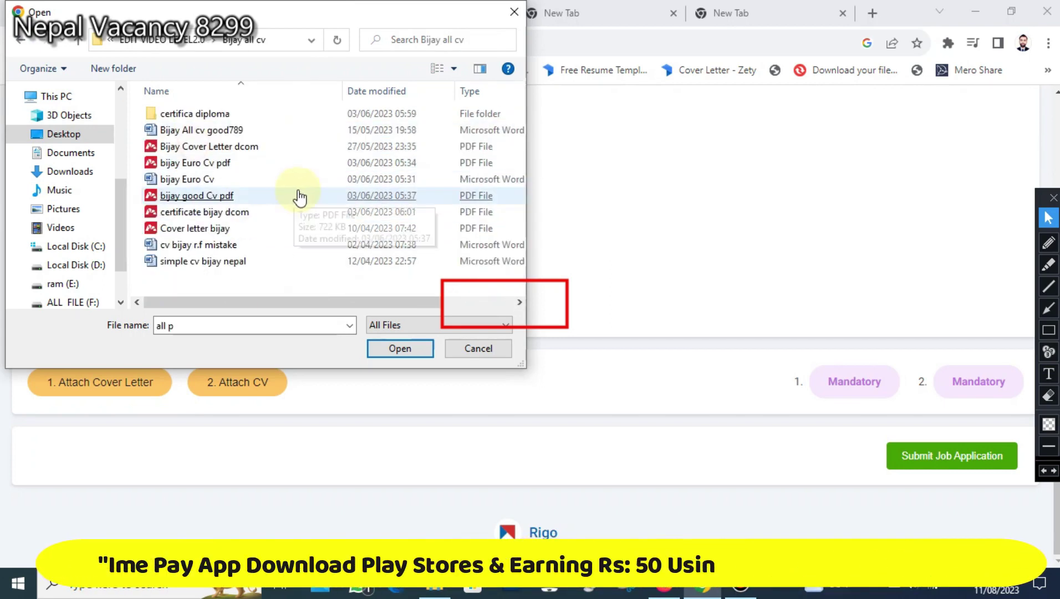
{"action": "left_click", "coordinate": [224, 228]}
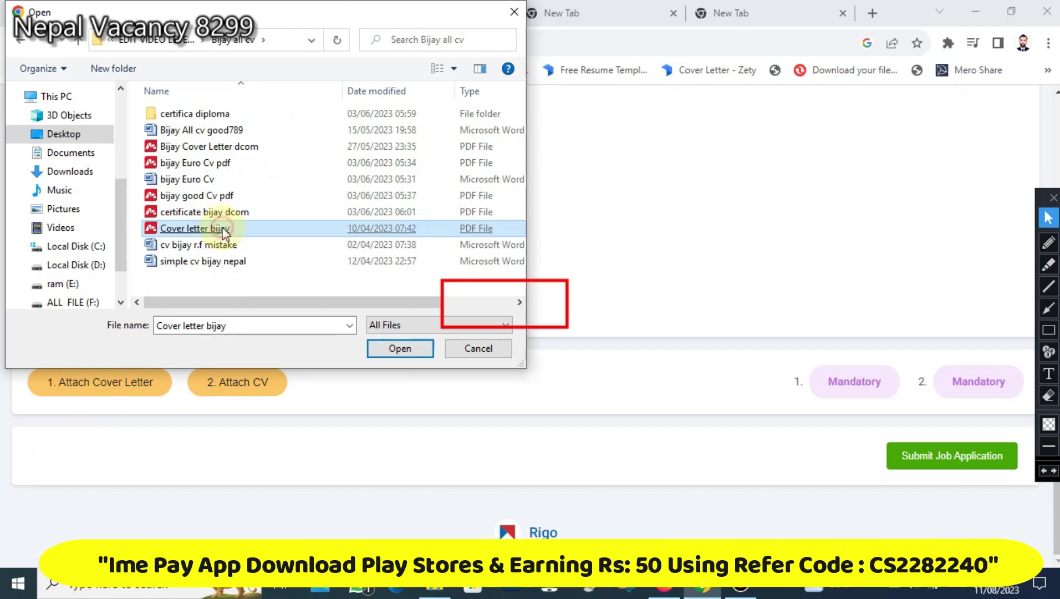
{"action": "double_click", "coordinate": [225, 229]}
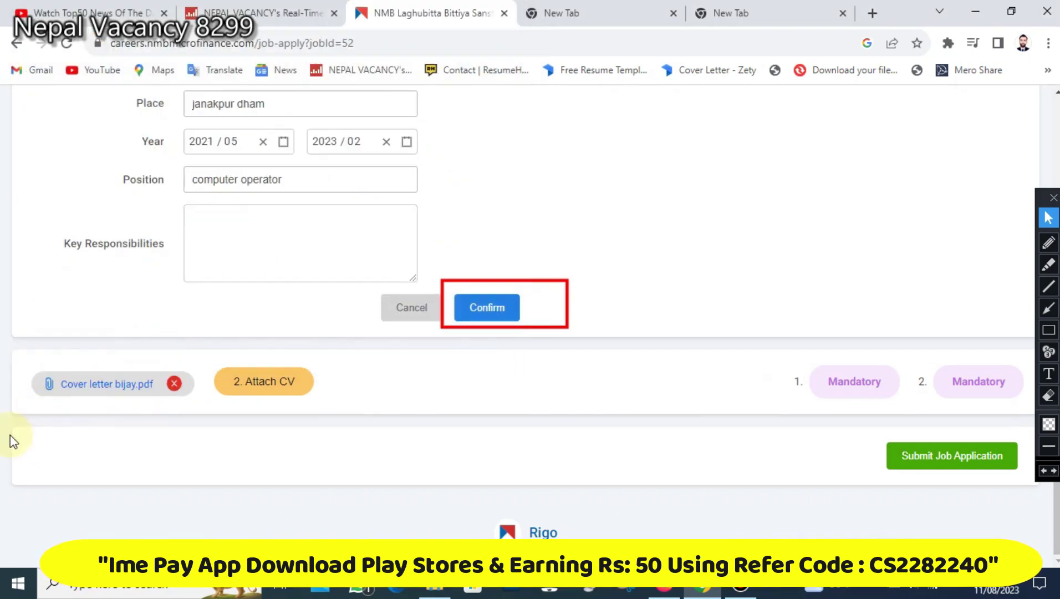
Step: Attach the applicant's "good Cv pdf" file from the same folder as the CV
{"action": "left_click", "coordinate": [249, 388]}
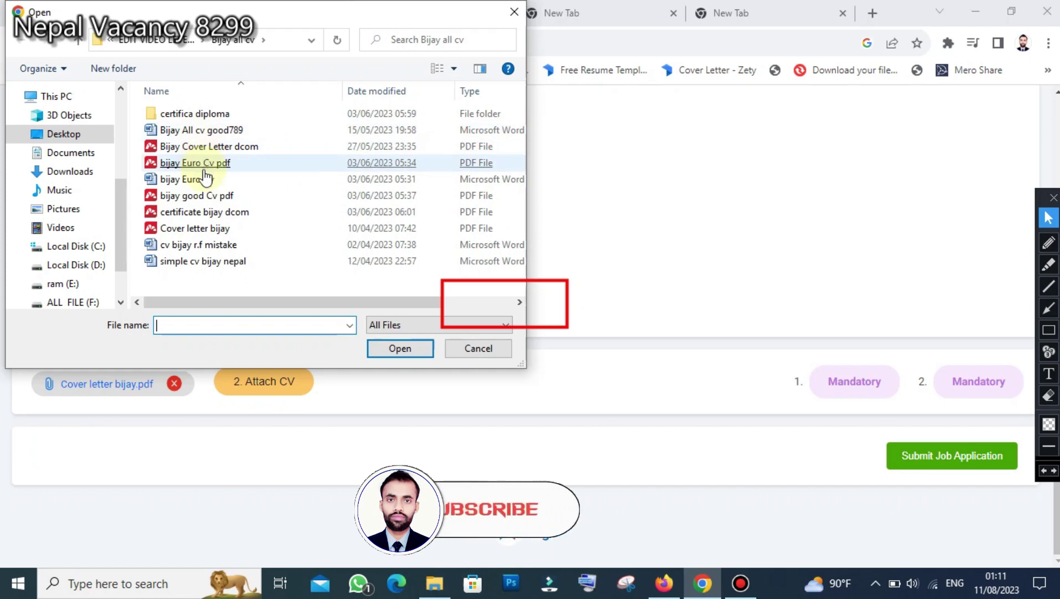
{"action": "double_click", "coordinate": [209, 196]}
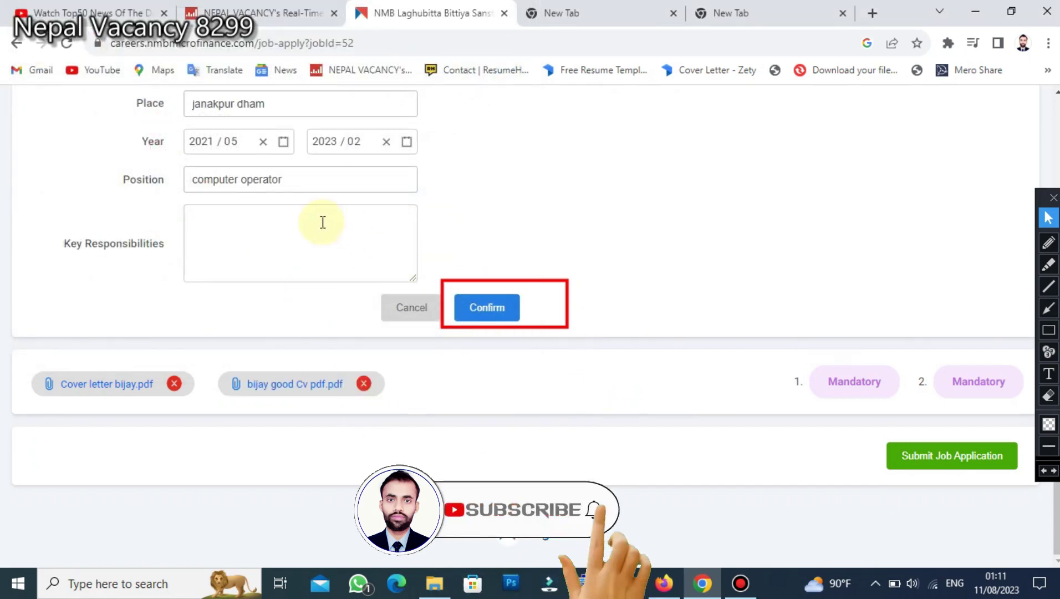
{"action": "key", "text": "t"}
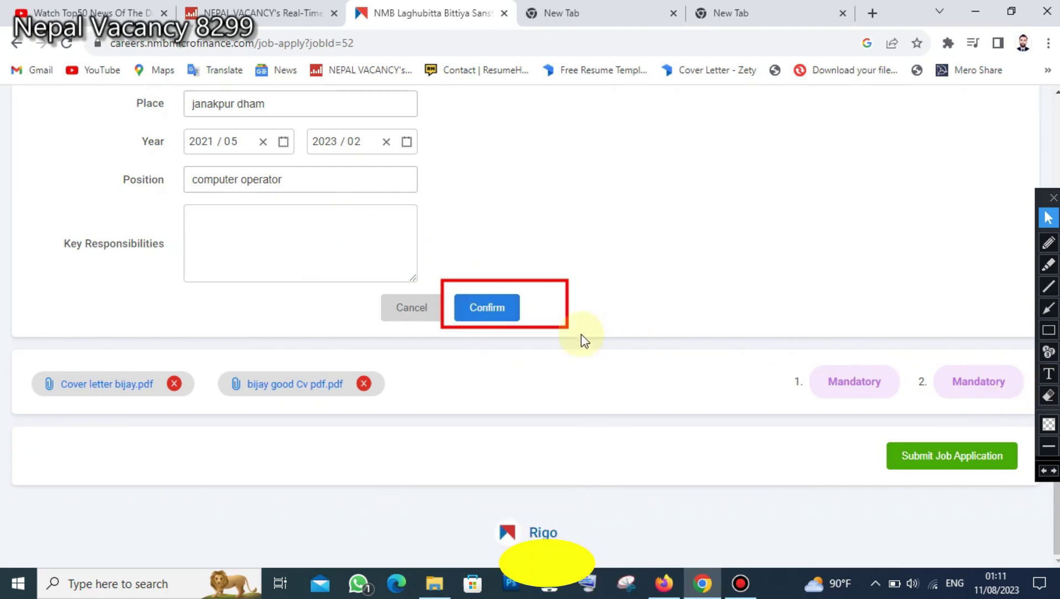
Step: Try to confirm the work experience entry, and fill in its key responsibilities with text beginning "compu"
{"action": "left_click", "coordinate": [509, 310]}
{"action": "left_click", "coordinate": [362, 232]}
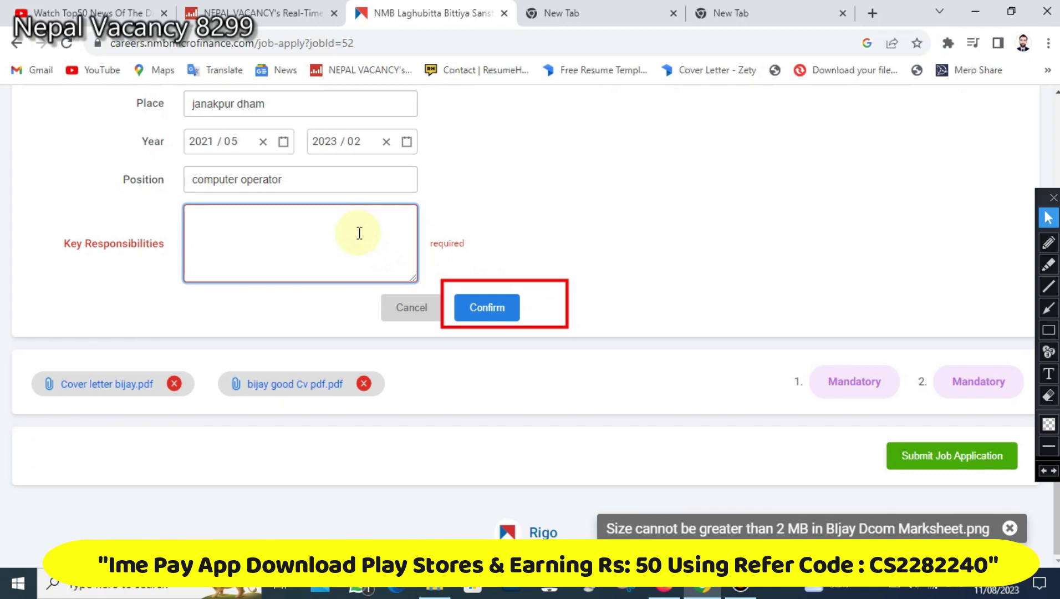
{"action": "type", "text": "compu"}
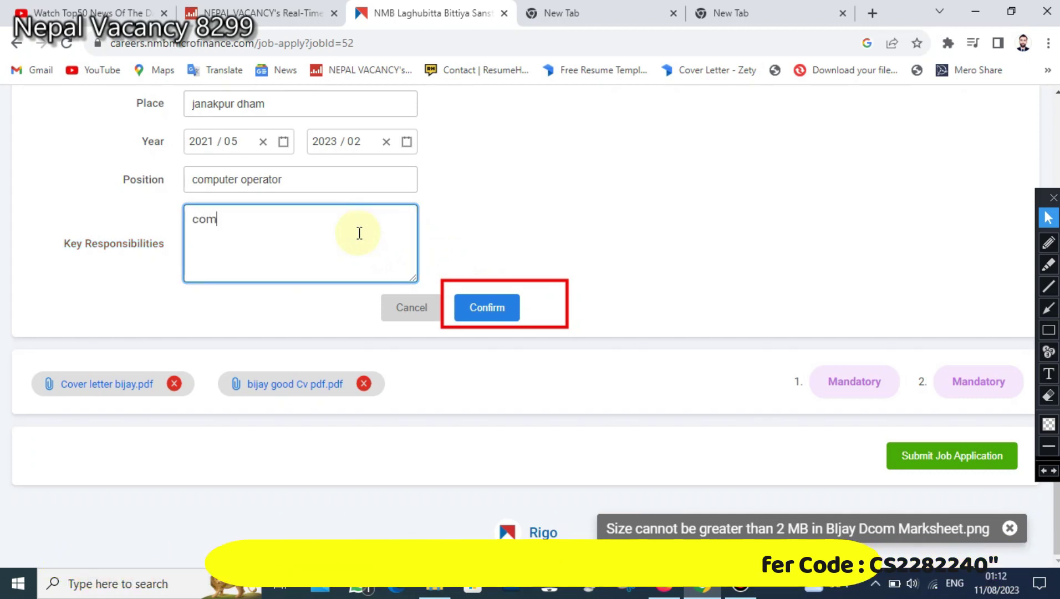